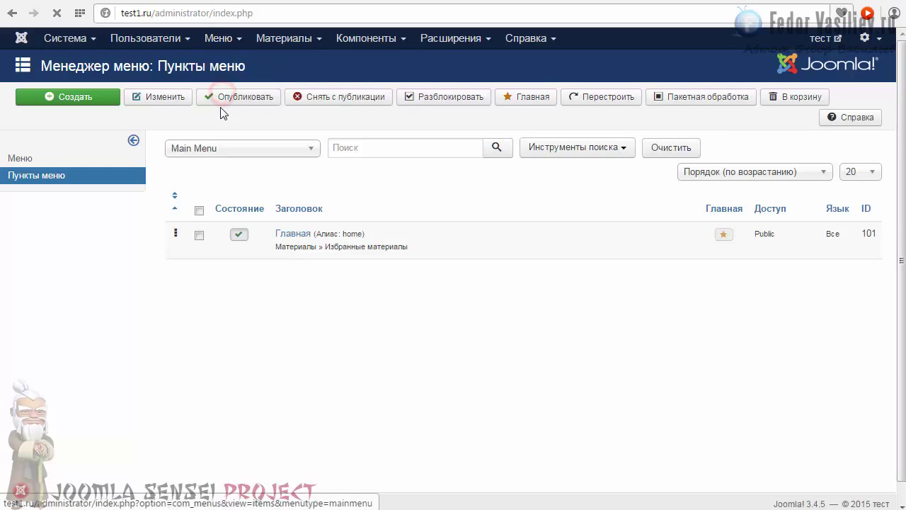
Step: Create a new Main Menu item and set its type to Блог категории from the Материалы group
left_click(68, 101)
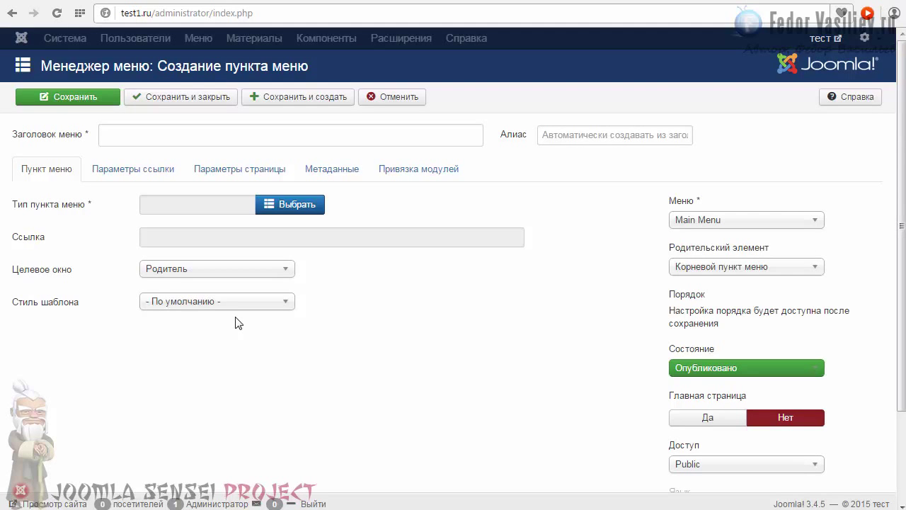
left_click(281, 205)
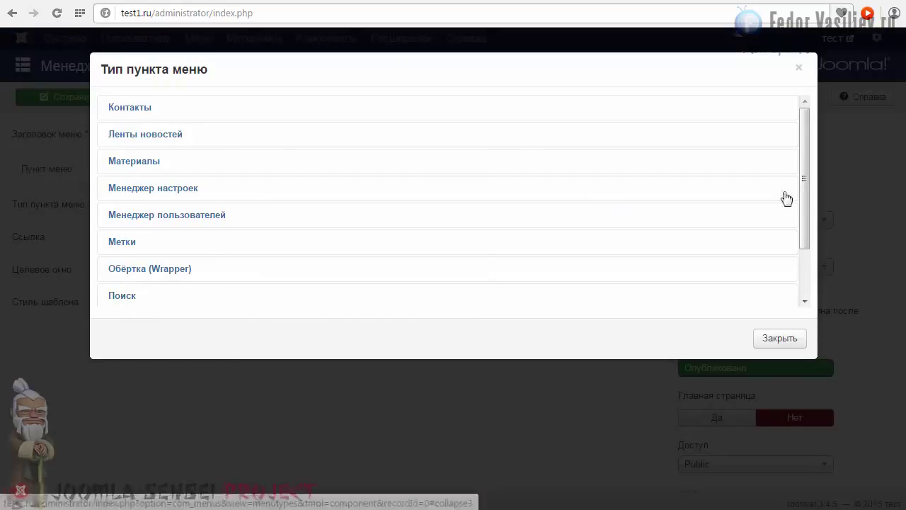
left_click_drag(804, 186, 800, 132)
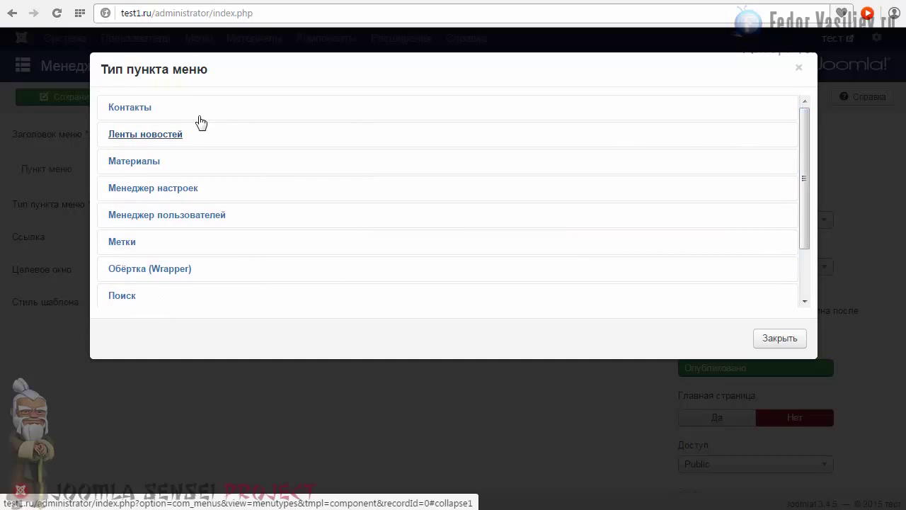
left_click(121, 163)
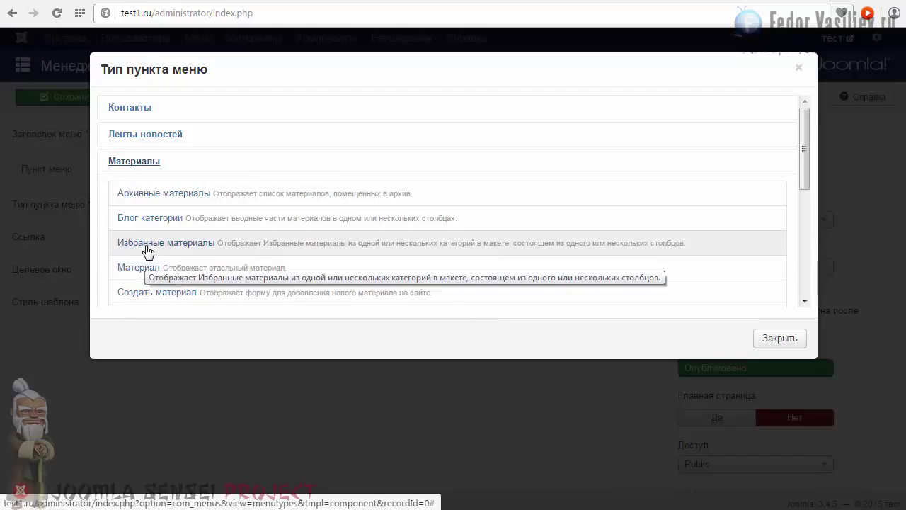
left_click_drag(801, 186, 795, 209)
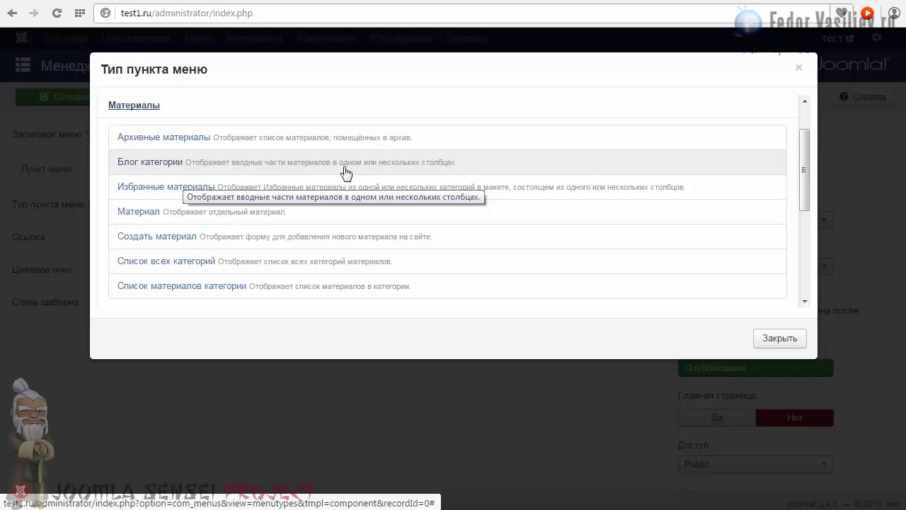
left_click(141, 168)
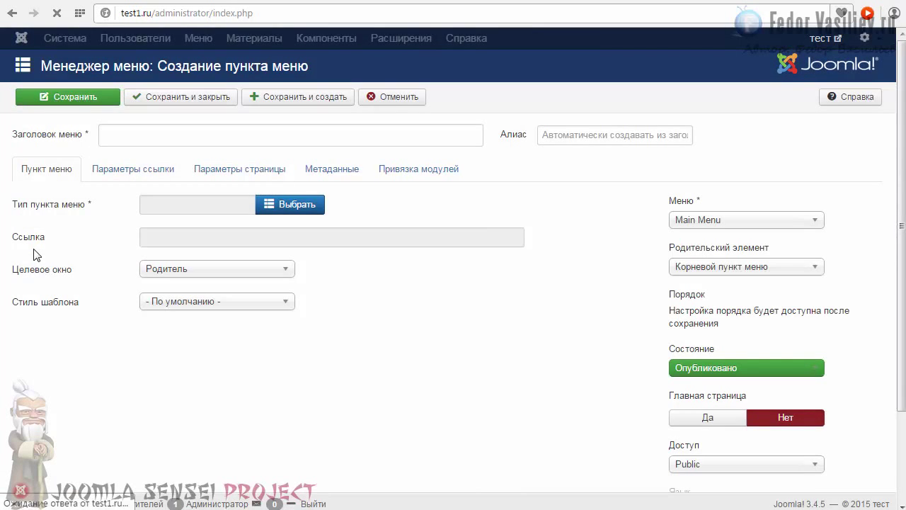
Step: Enter "Видео" as the title of the new menu item
left_click(109, 137)
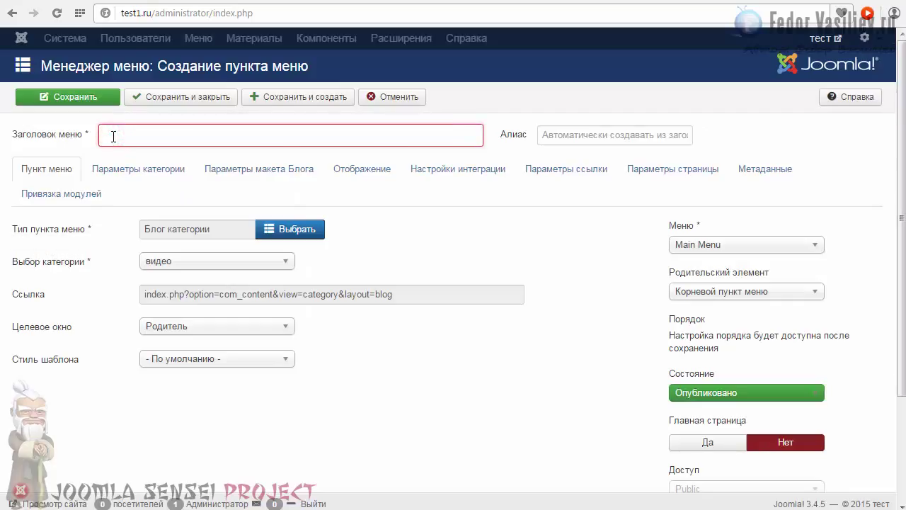
type("Видео")
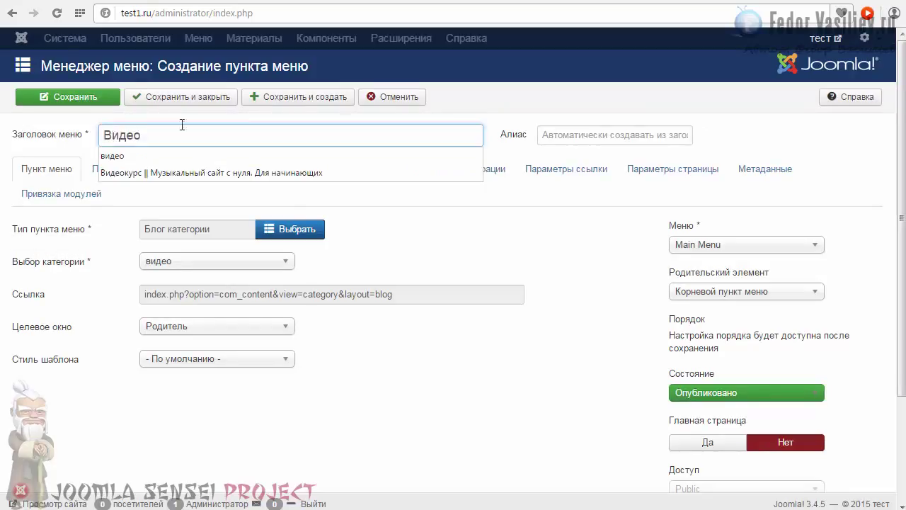
left_click(500, 120)
Step: Examine the parent item and access level options available for the new menu item
scroll(692, 156, "down", 2)
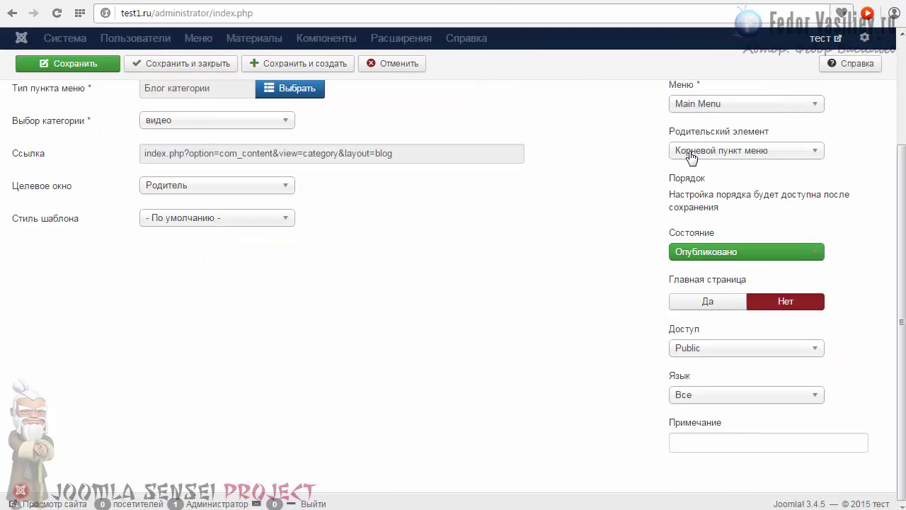
left_click(736, 156)
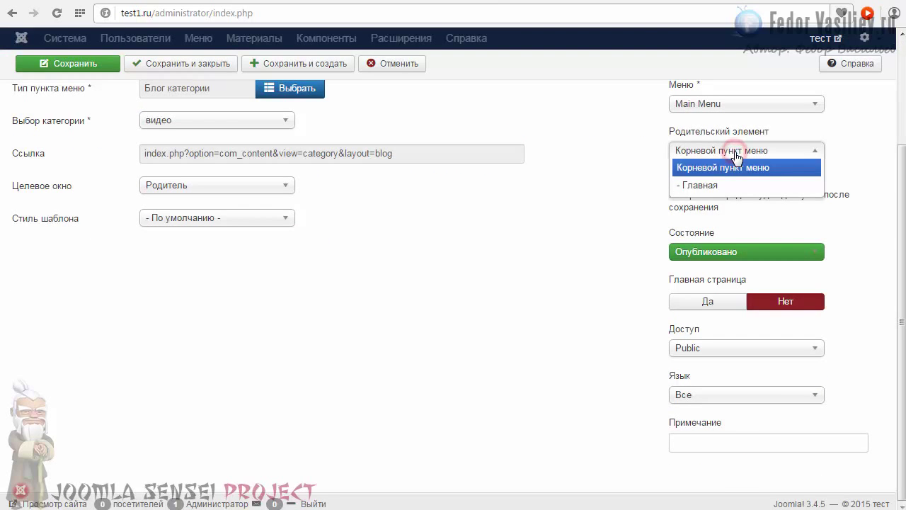
left_click(737, 158)
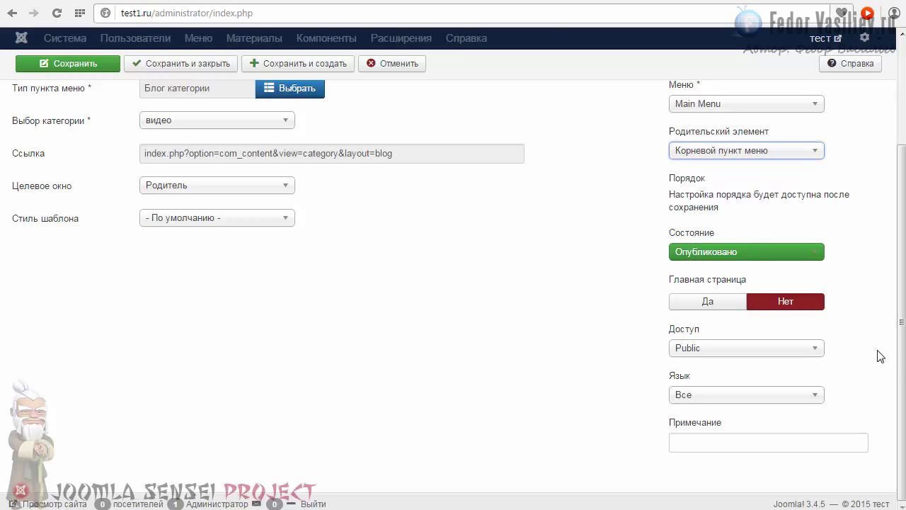
scroll(878, 355, "up", 1)
scroll(698, 376, "down", 1)
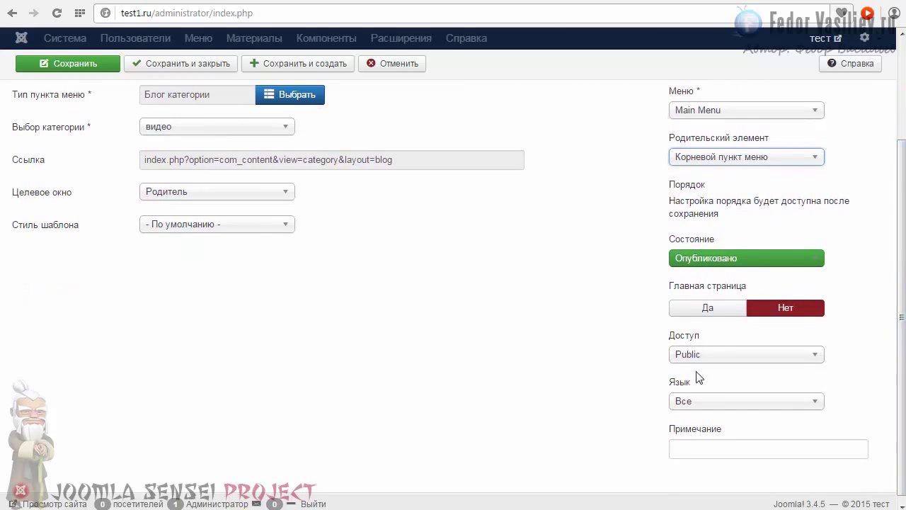
left_click(690, 354)
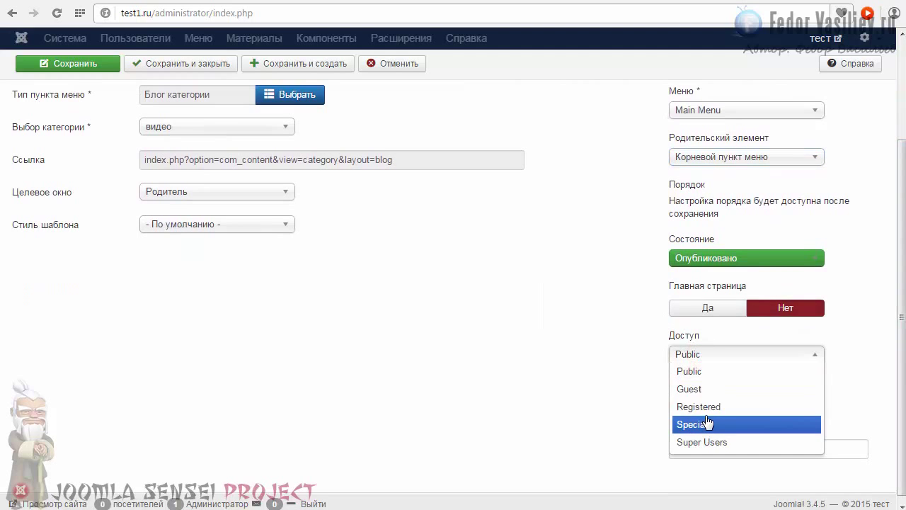
left_click(704, 339)
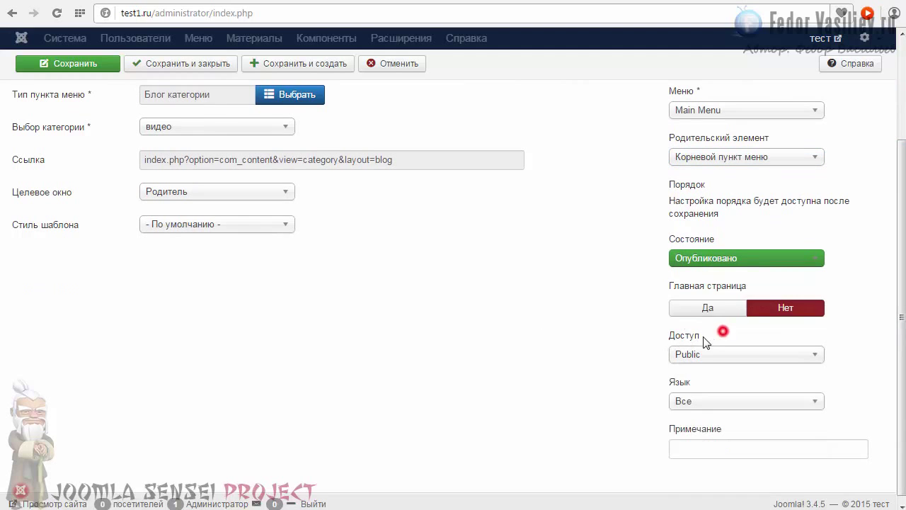
left_click(687, 354)
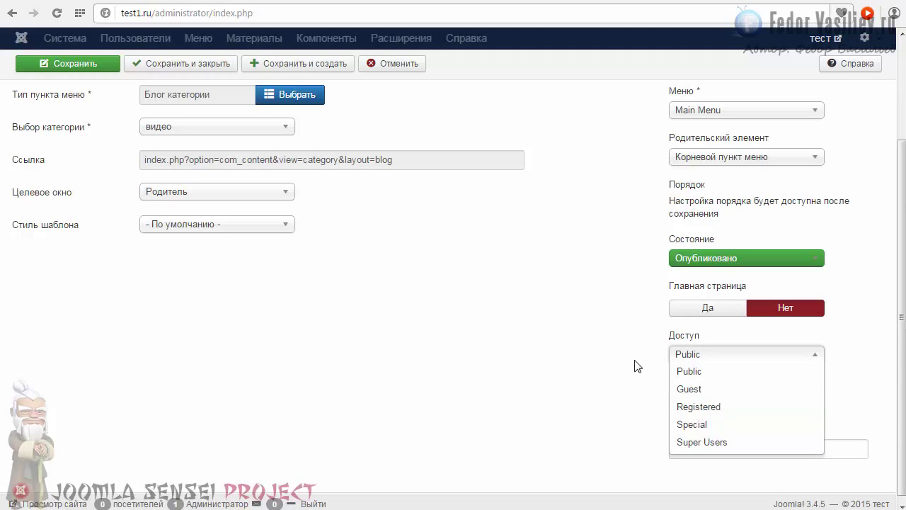
left_click(693, 360)
Step: Choose the видео category for the blog menu item and save it
scroll(739, 371, "up", 2)
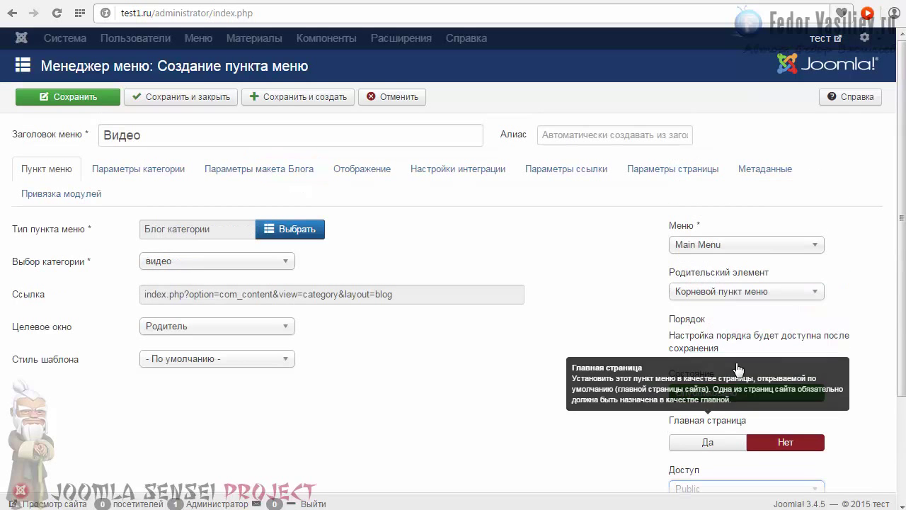
left_click(174, 262)
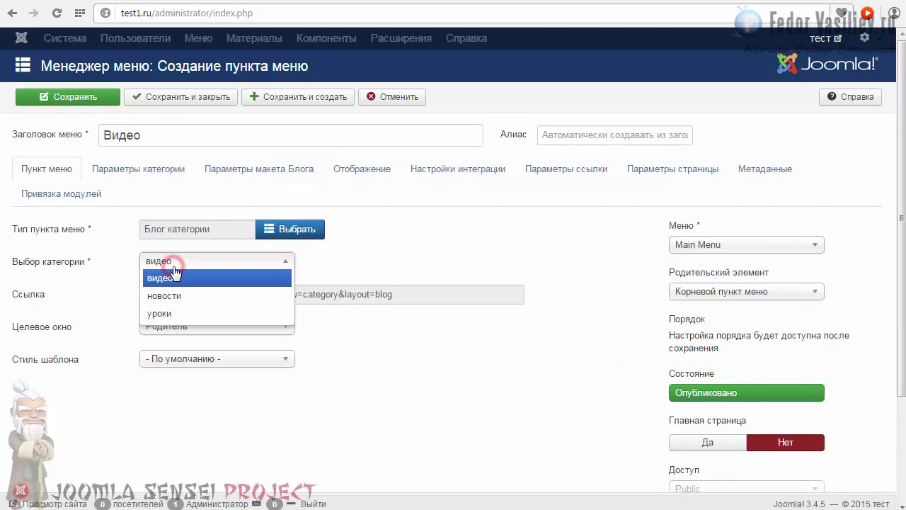
left_click(167, 282)
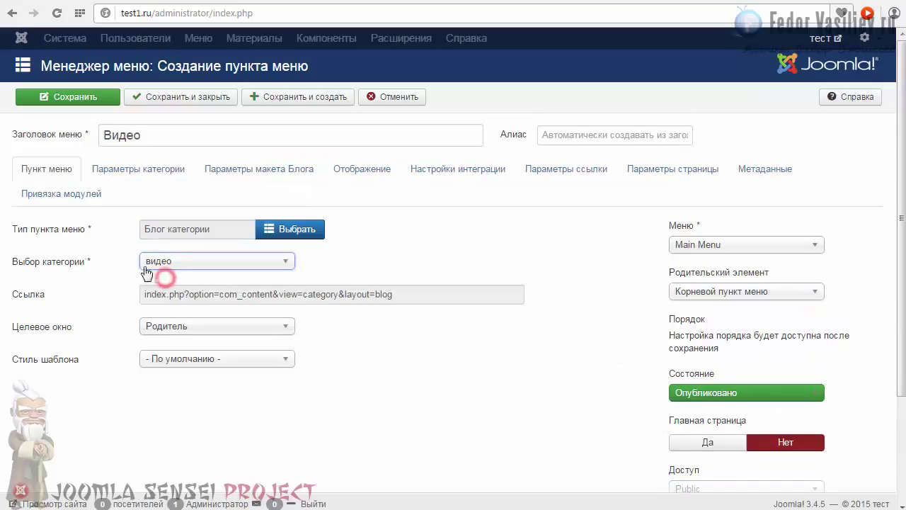
left_click(71, 101)
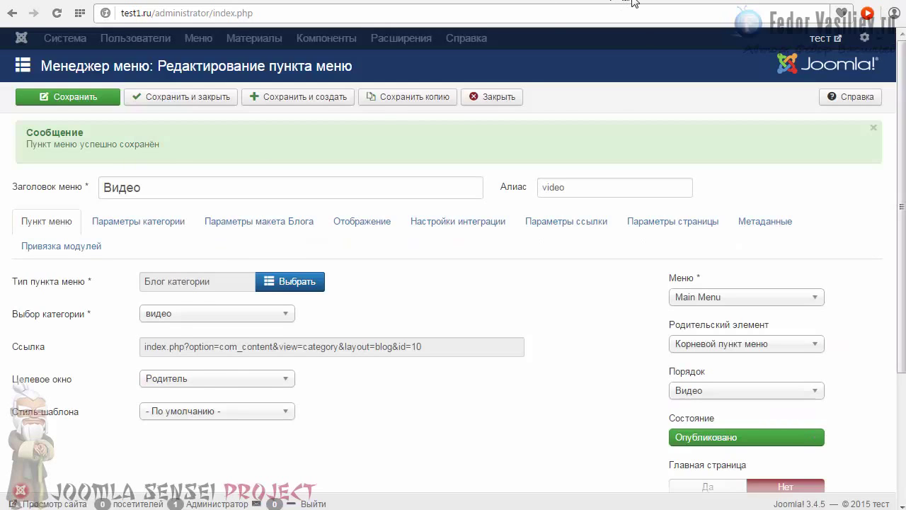
Step: Open the Видео menu page on the public site and look over its article listing
left_click(633, 2)
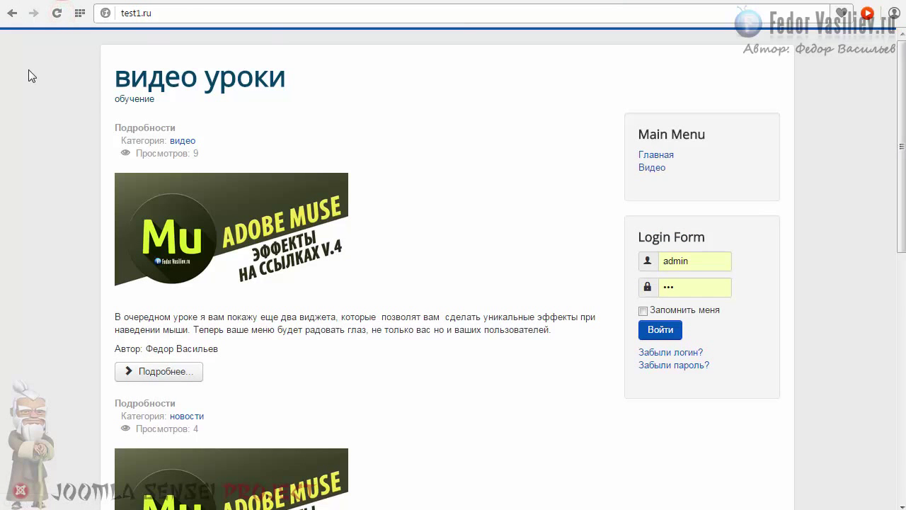
left_click(649, 170)
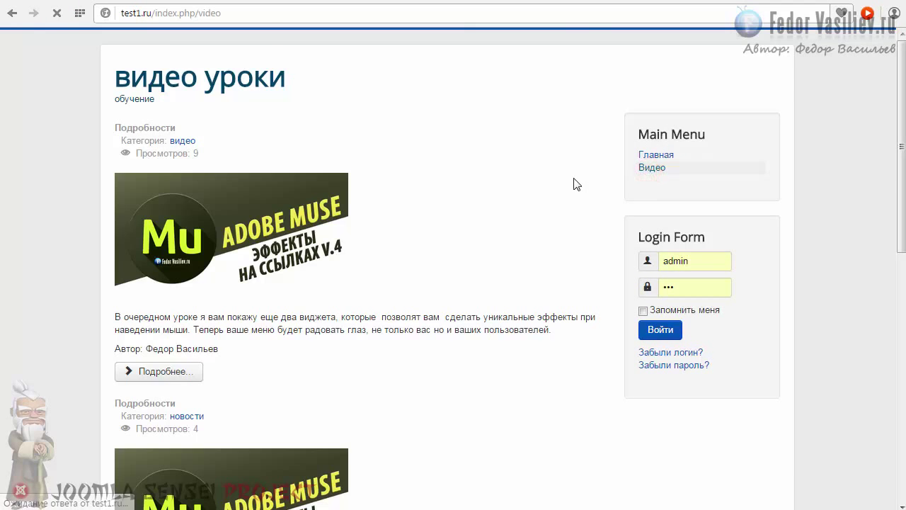
scroll(496, 186, "down", 1)
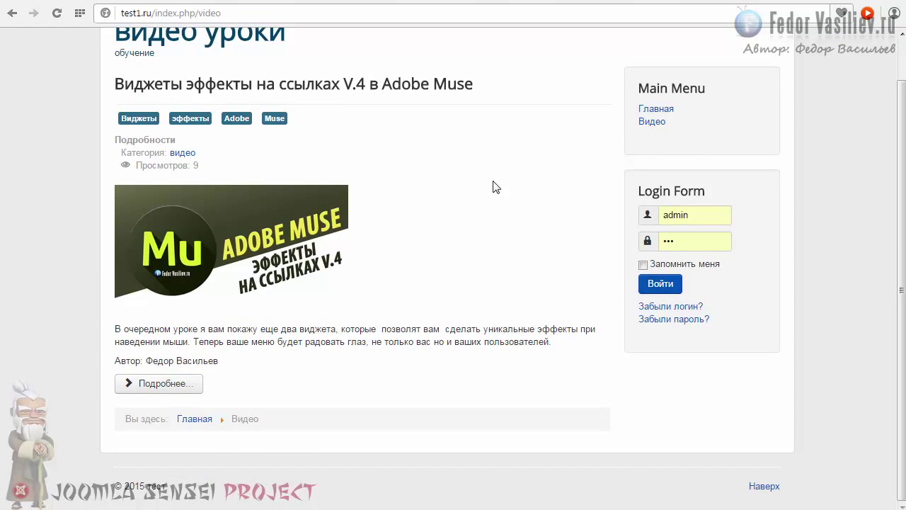
scroll(495, 187, "up", 1)
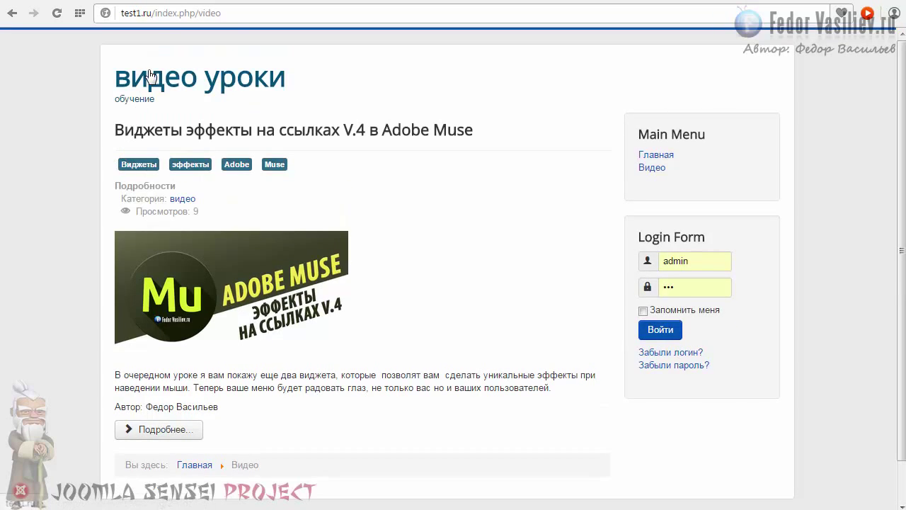
scroll(374, 163, "down", 1)
scroll(113, 253, "up", 1)
scroll(297, 233, "down", 1)
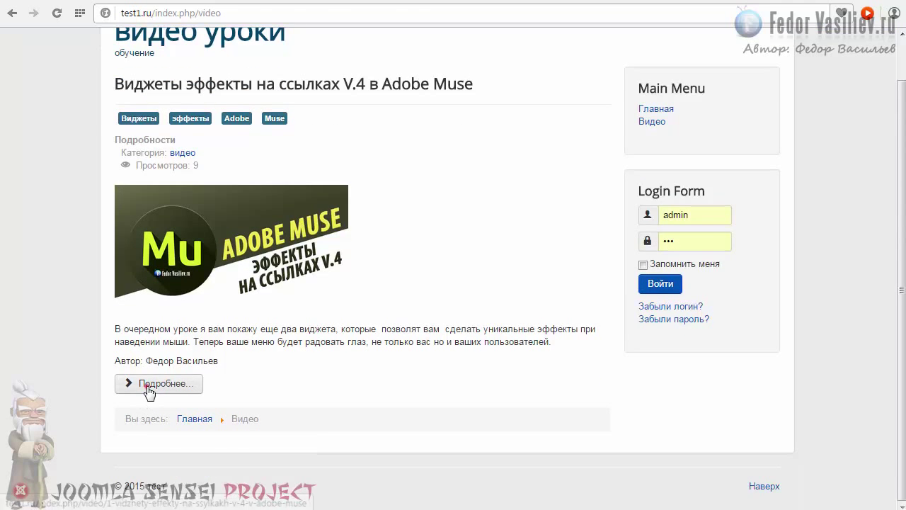
Step: View the full text of the article "Виджеты эффекты на ссылках V.4 в Adobe Muse" and return to the Видео page
left_click(148, 384)
scroll(94, 346, "down", 2)
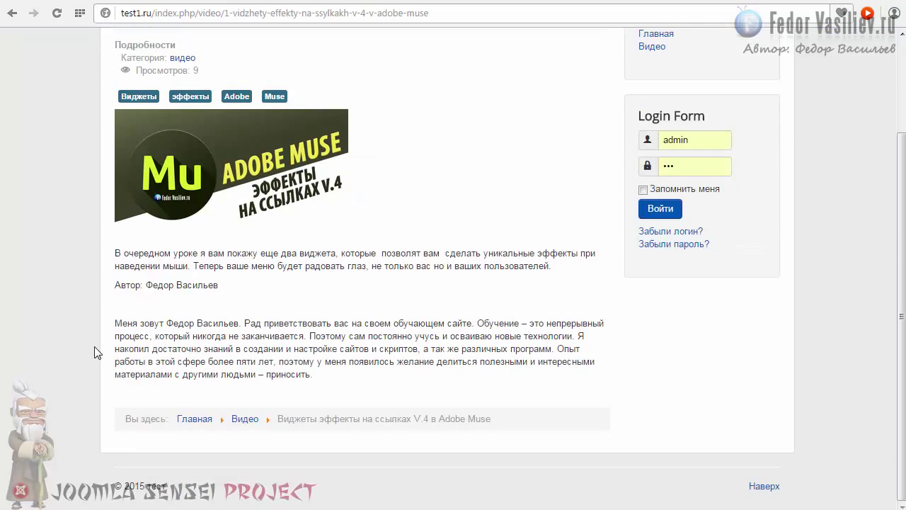
scroll(94, 346, "up", 2)
scroll(138, 187, "down", 2)
scroll(141, 298, "up", 2)
left_click(9, 13)
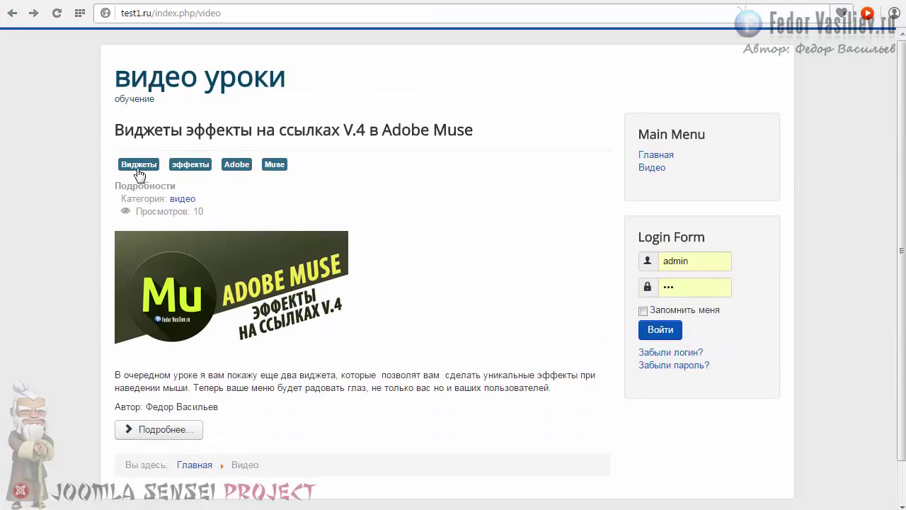
scroll(334, 172, "down", 1)
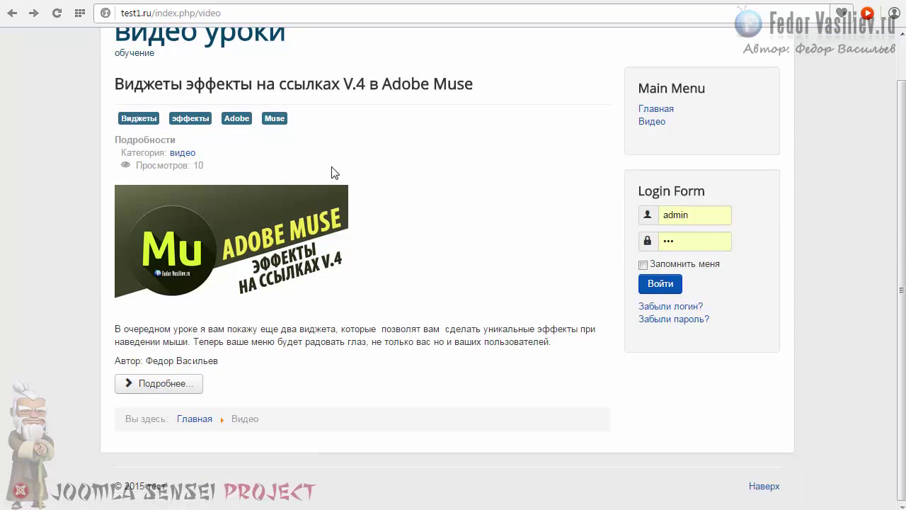
scroll(230, 282, "up", 1)
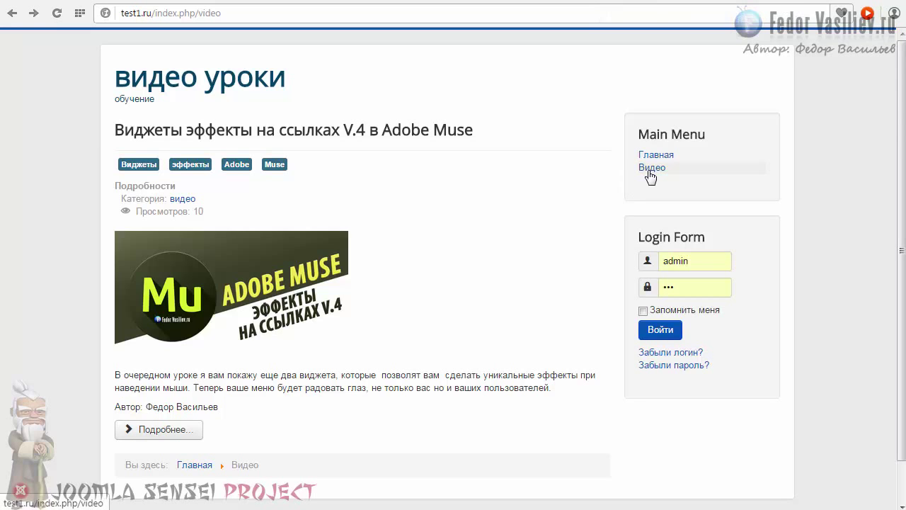
Step: Close the Видео menu item in the administration and open the article "Виджеты в Adobe Muse" for editing
left_click(666, 1)
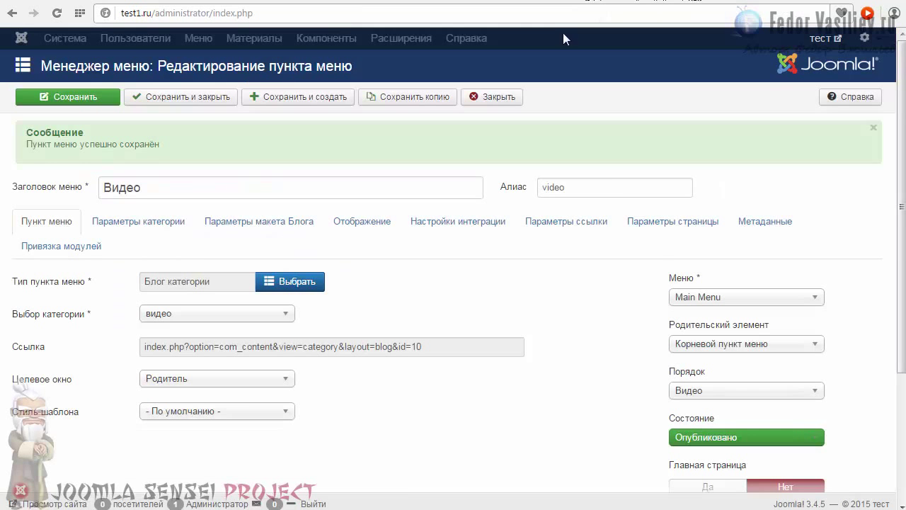
left_click(487, 103)
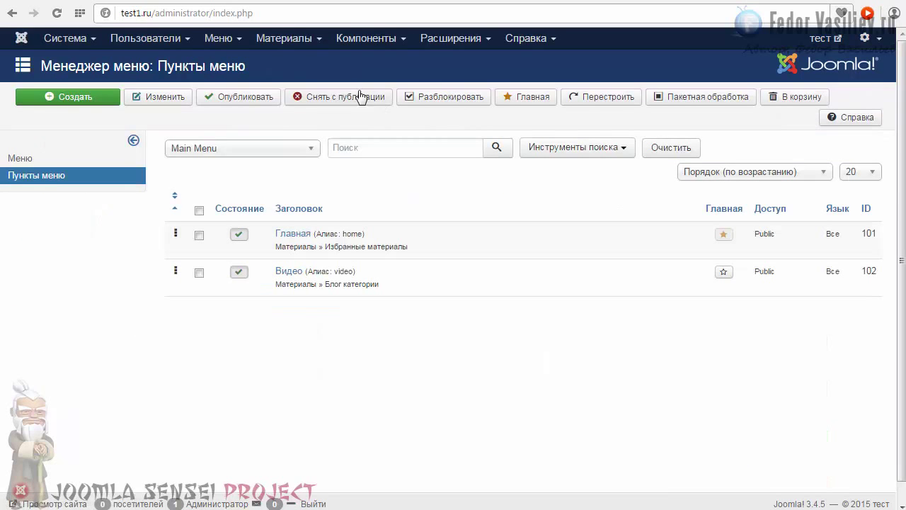
left_click(297, 38)
left_click(293, 67)
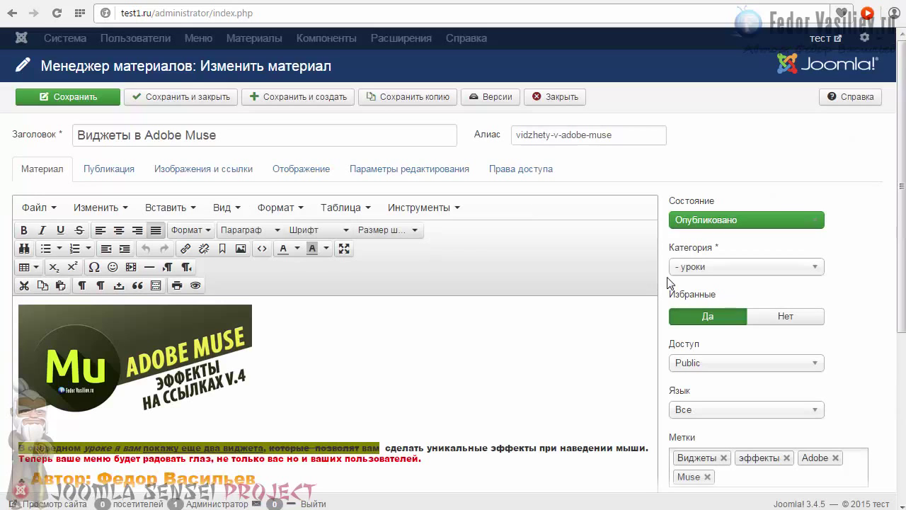
Step: Move the article "Виджеты в Adobe Muse" to the видео category and save it
left_click(687, 268)
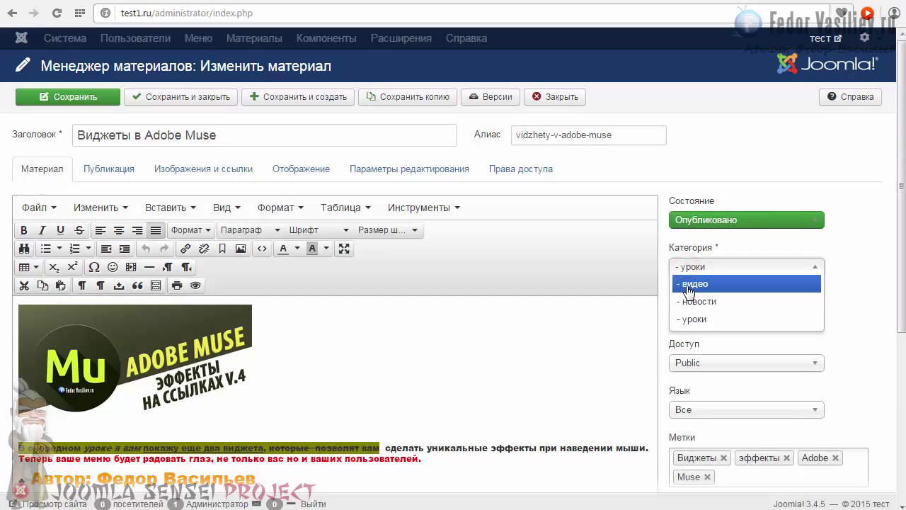
left_click(689, 284)
left_click(101, 106)
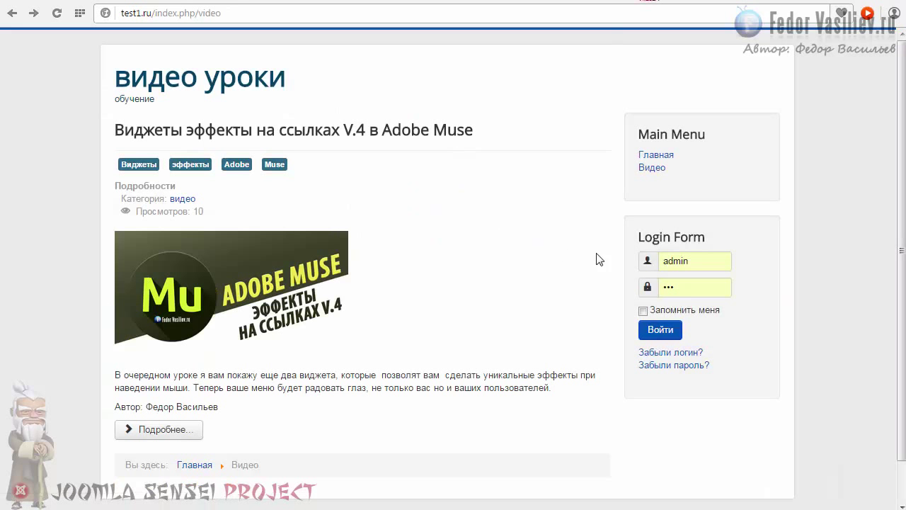
Step: Reload the Видео page on the public site and check its article listing and pagination
left_click(652, 170)
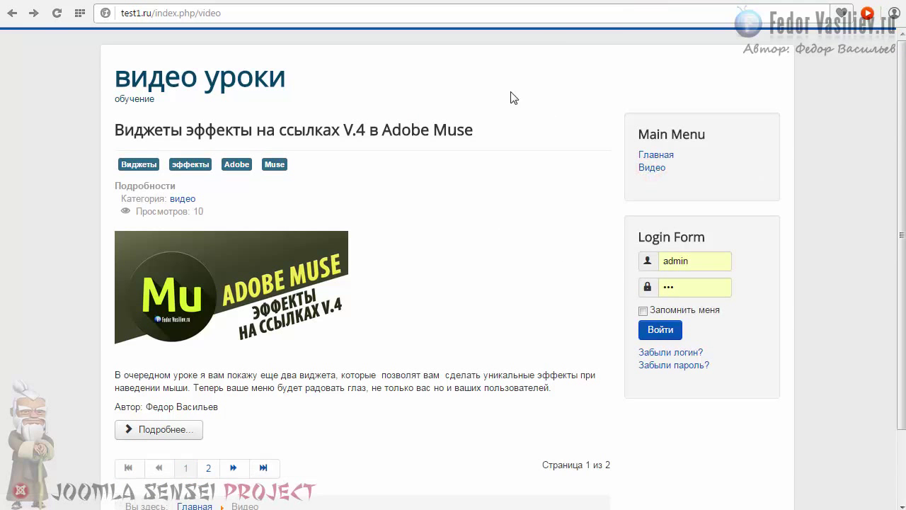
scroll(495, 116, "down", 2)
scroll(249, 374, "up", 2)
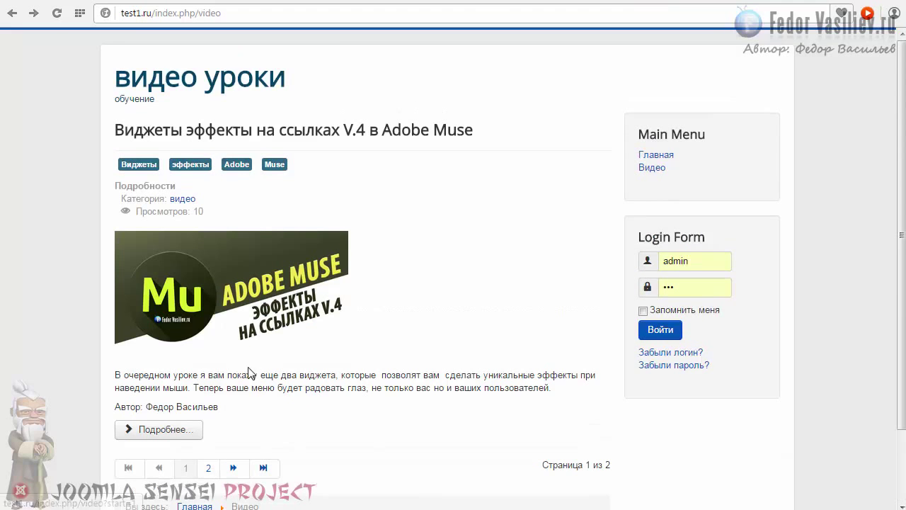
Step: Examine the number of articles shown and the pagination on the public Видео page
scroll(128, 413, "down", 2)
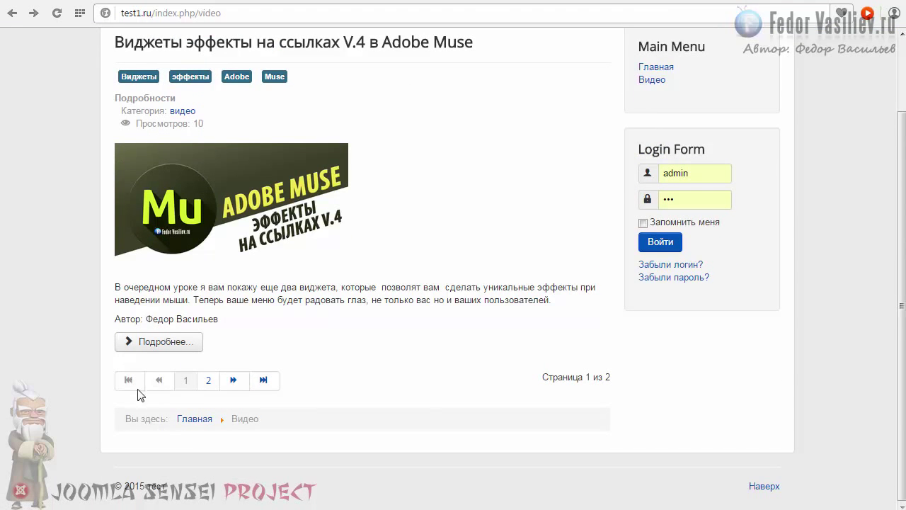
scroll(186, 319, "up", 2)
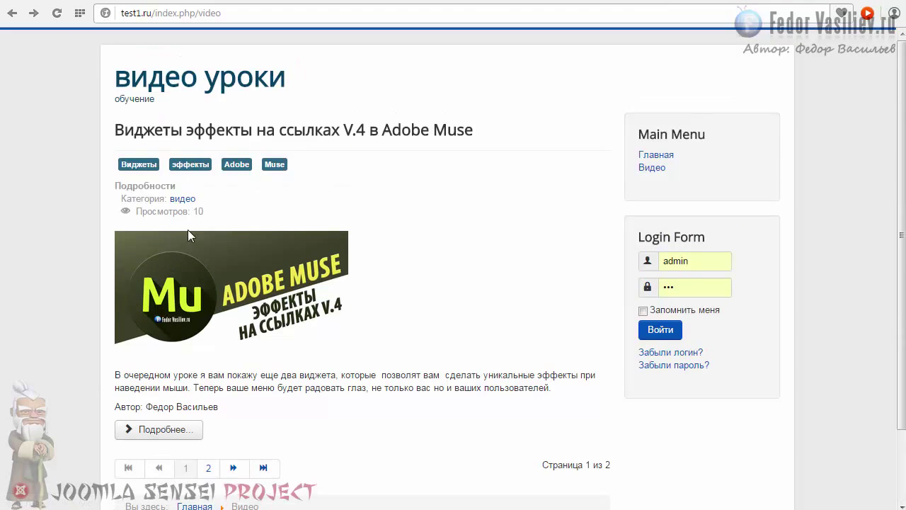
left_click(644, 170)
scroll(202, 386, "down", 2)
left_click_drag(306, 383, 179, 388)
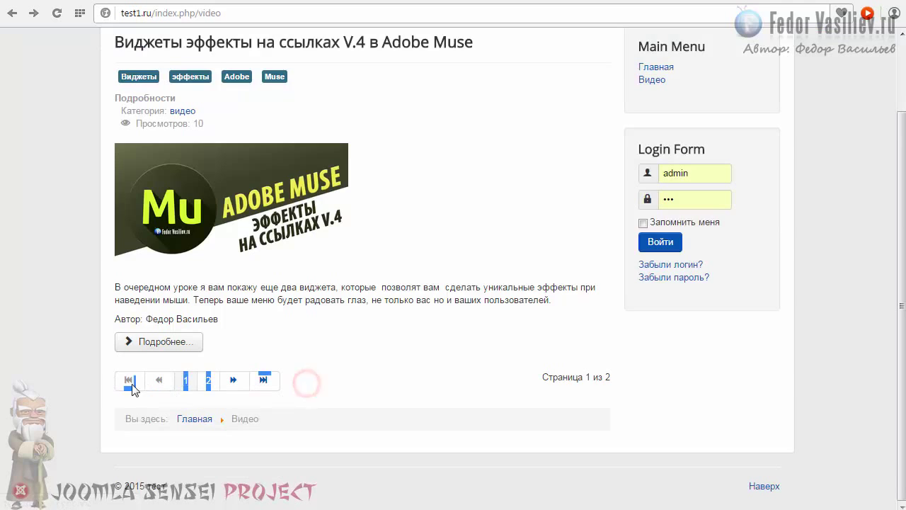
scroll(337, 382, "up", 2)
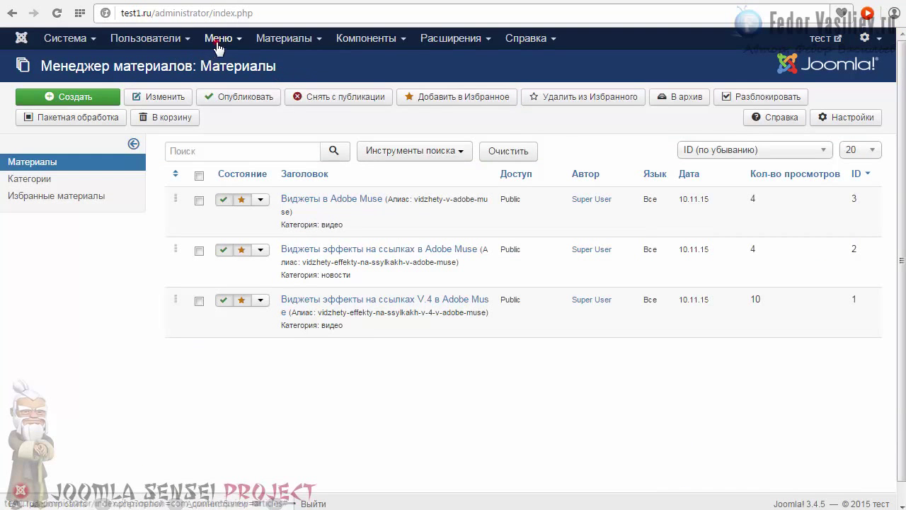
Step: Open the Видео item of the Main Menu for editing in the administration and show its blog layout parameters
left_click(218, 39)
left_click(225, 93)
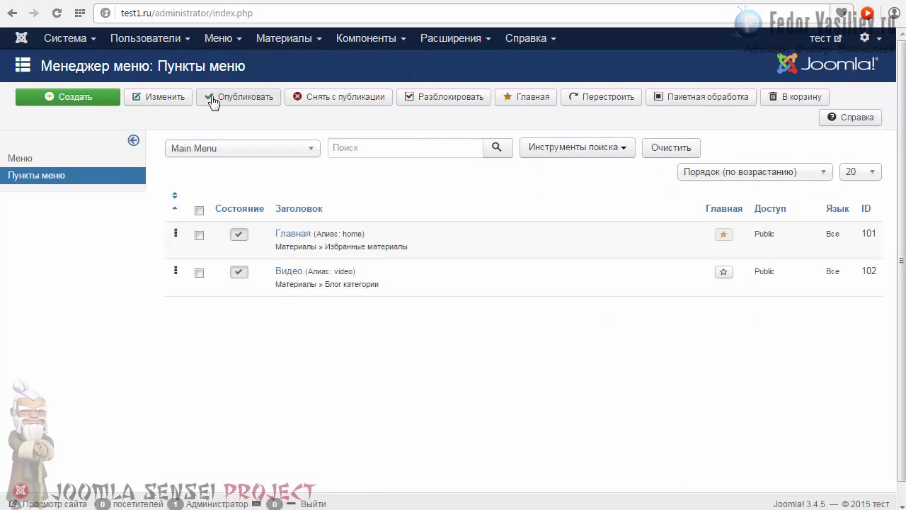
left_click(276, 275)
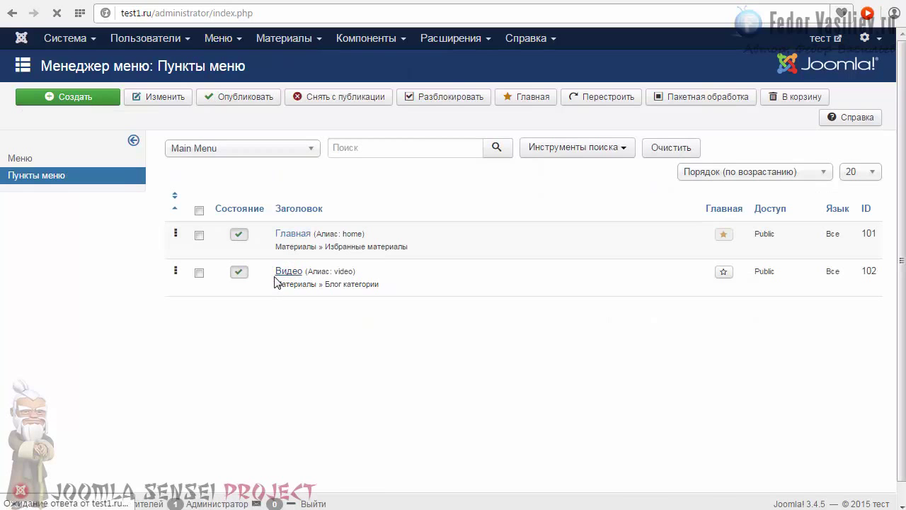
left_click(239, 170)
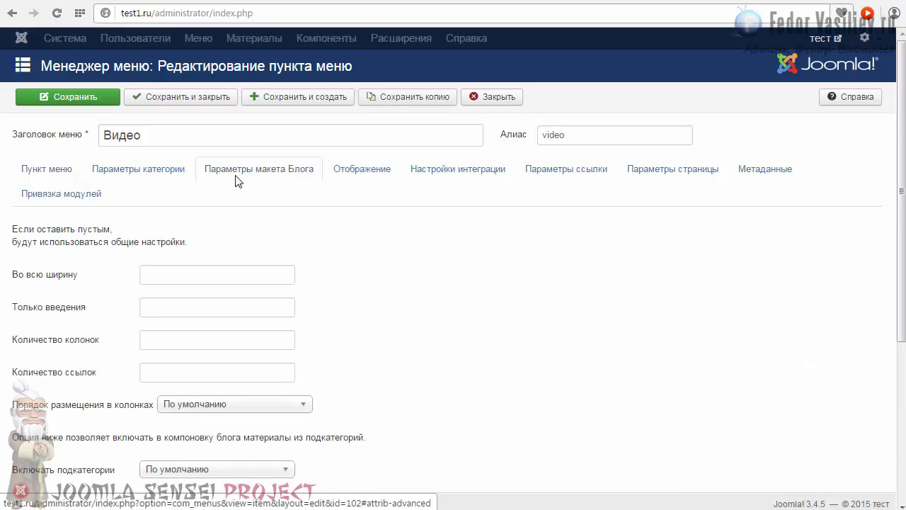
scroll(354, 202, "down", 2)
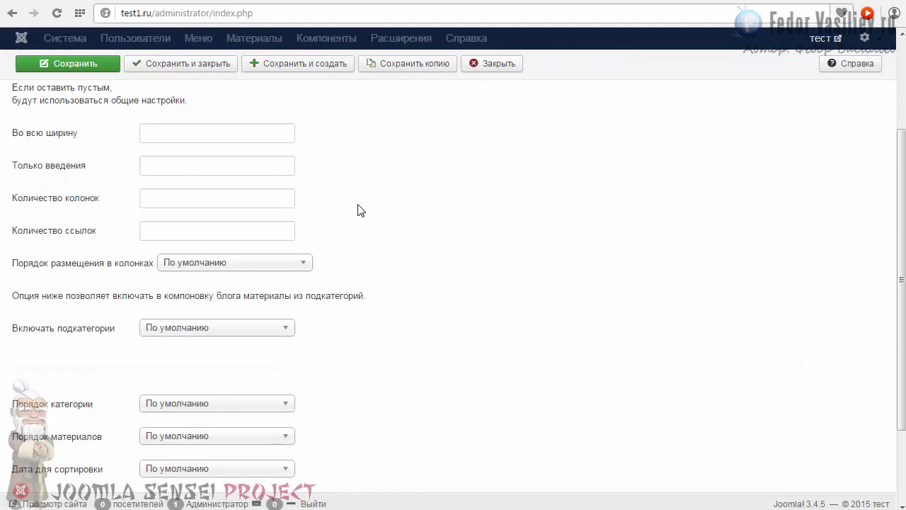
scroll(358, 210, "up", 1)
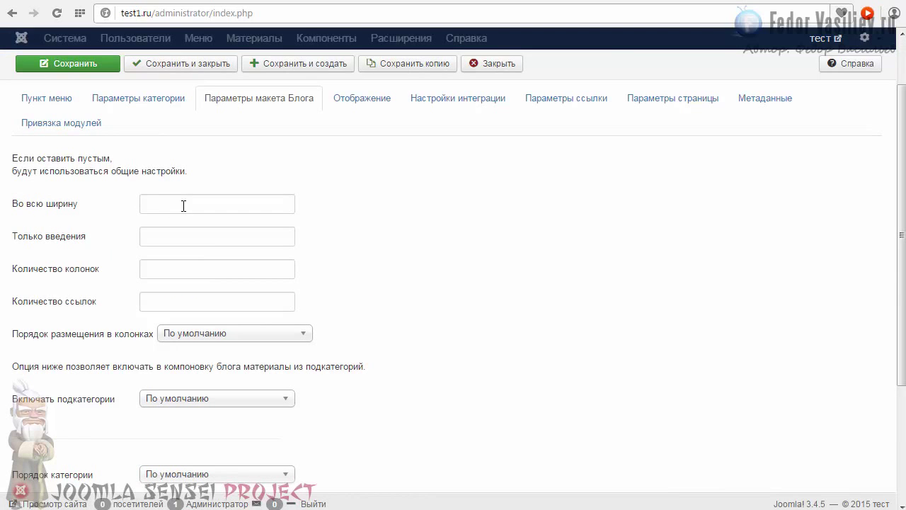
Step: Set the Видео blog layout to 1 full-width article (Во всю ширину) and 5 intro-only articles (Только введения)
left_click(183, 206)
type("1")
left_click(384, 221)
left_click(166, 236)
type("5")
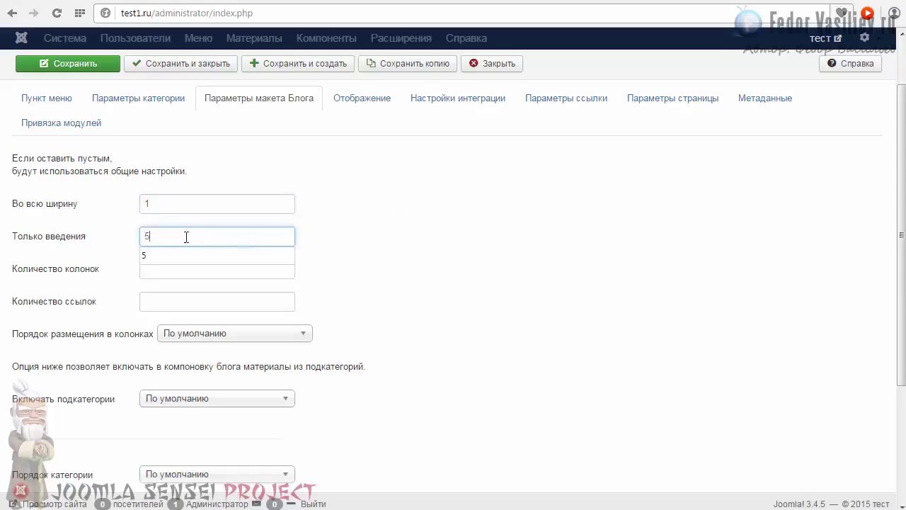
left_click(324, 249)
Step: Set the number of columns to 1 and the number of links to 0, and save the menu item
left_click(214, 271)
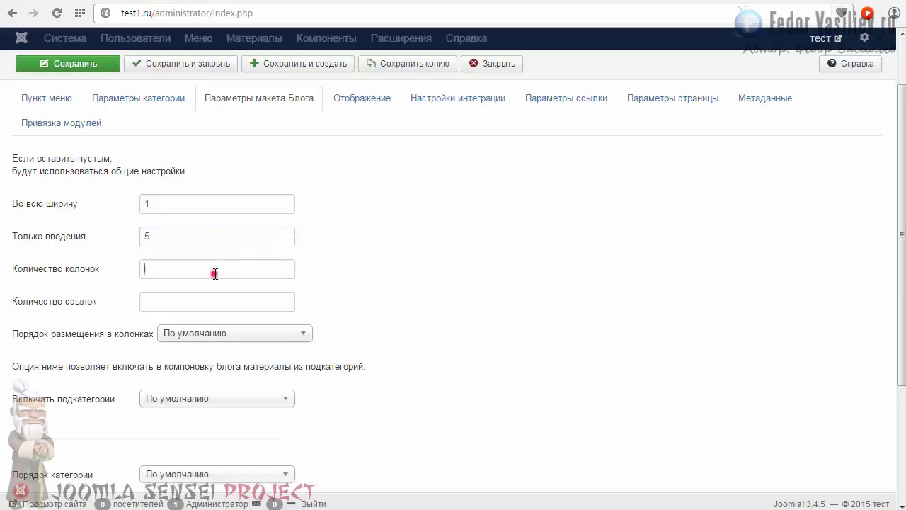
type("1")
left_click(186, 303)
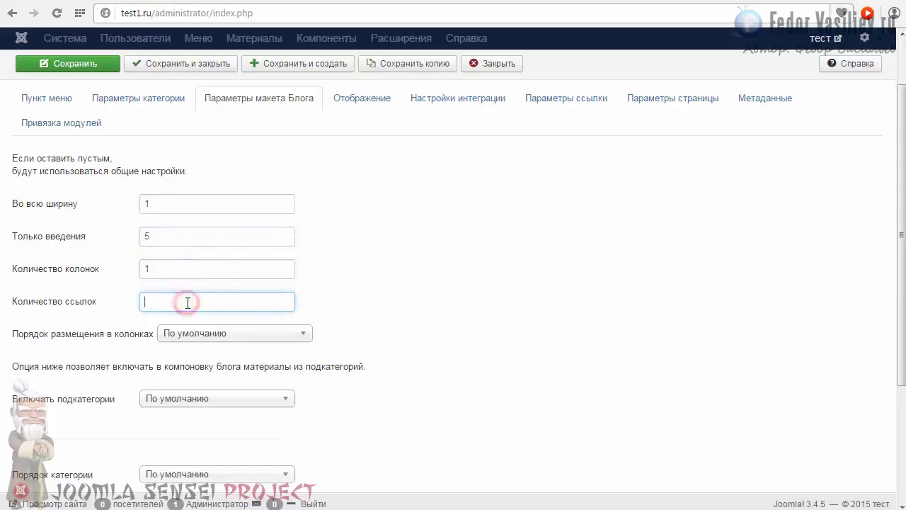
type("0")
scroll(389, 289, "down", 3)
scroll(390, 287, "up", 3)
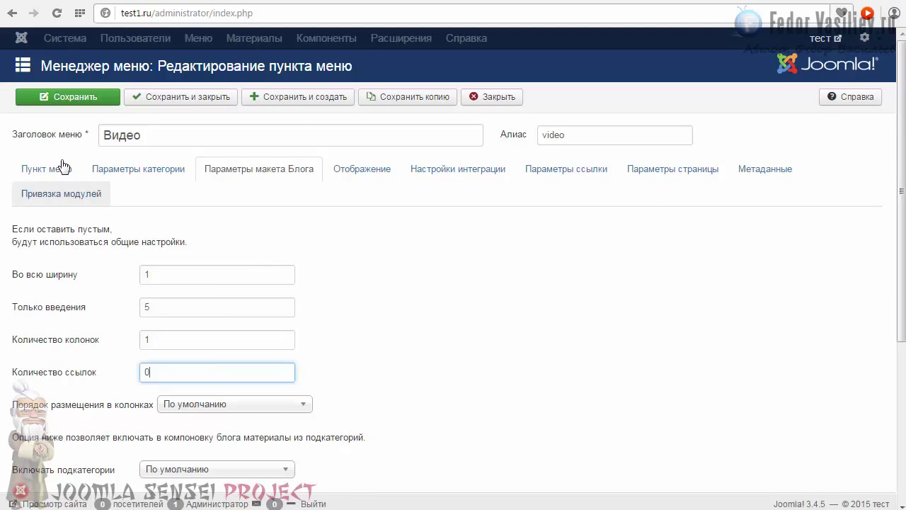
left_click(66, 96)
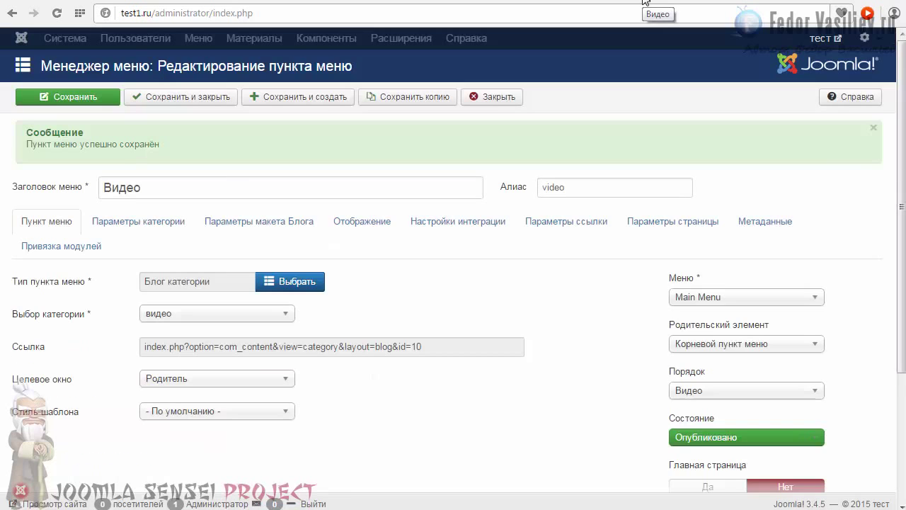
Step: Reload the public Видео page and check the article listing and the end of the page for pagination
left_click(646, 3)
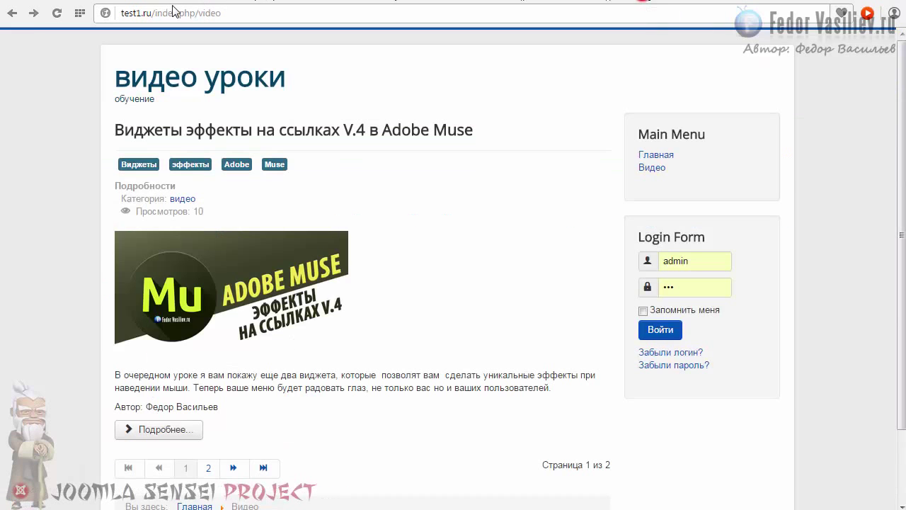
left_click(59, 16)
scroll(49, 134, "down", 5)
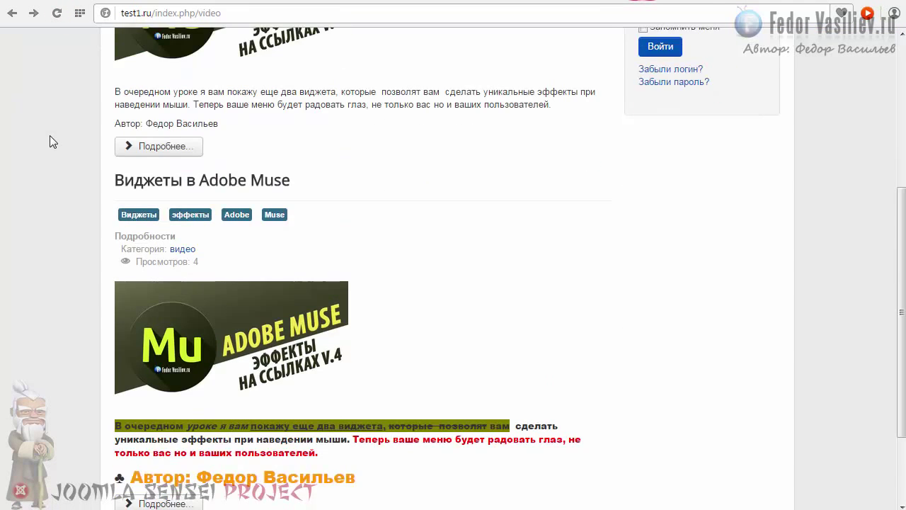
scroll(49, 142, "down", 2)
scroll(240, 287, "up", 6)
scroll(198, 189, "down", 6)
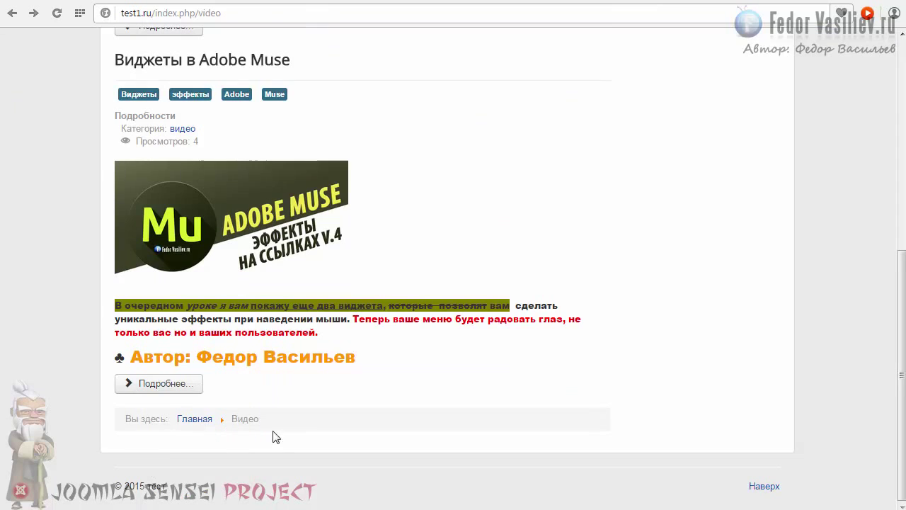
scroll(316, 439, "up", 6)
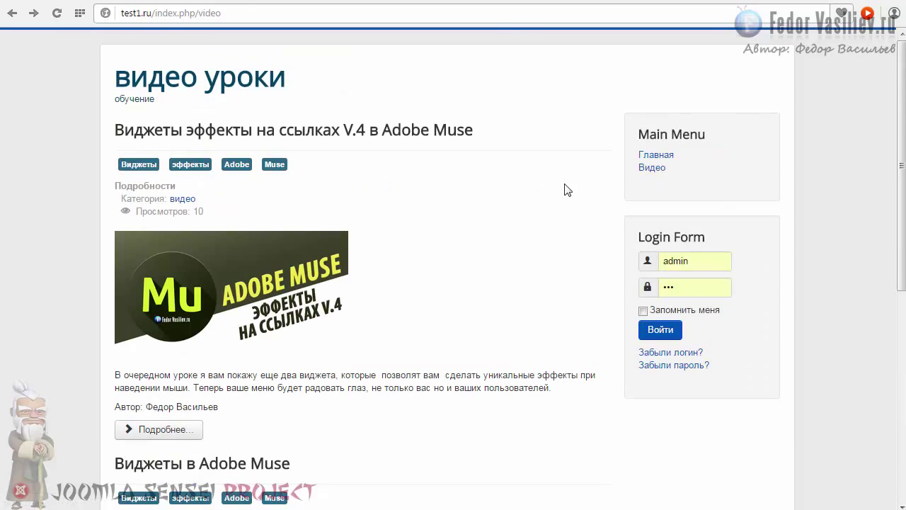
Step: Open the Главная page of the site and review which articles and categories it lists
left_click(648, 157)
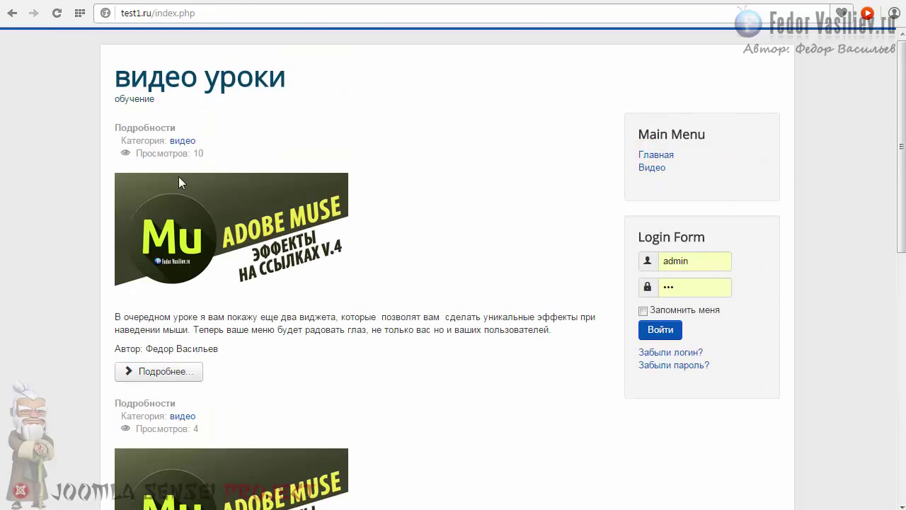
scroll(224, 211, "down", 8)
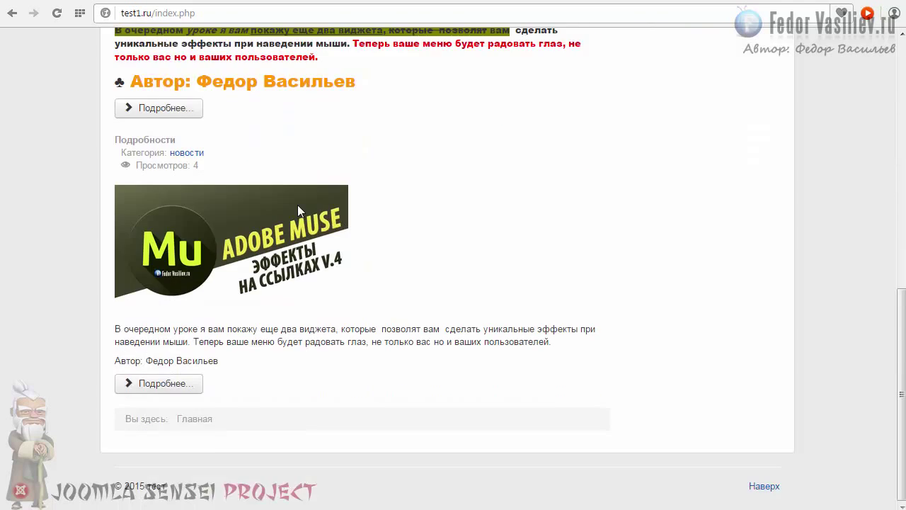
scroll(297, 205, "up", 8)
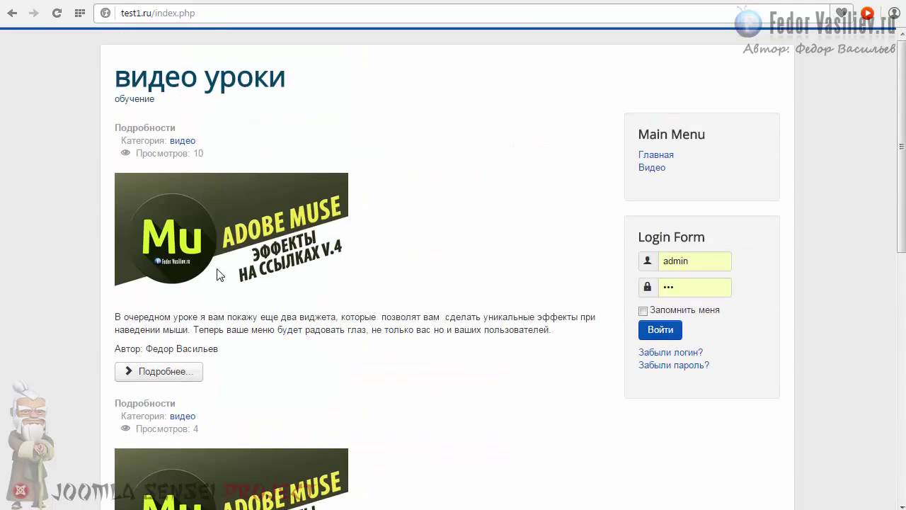
Step: Switch to the Видео page and examine the categories and layout of its listed articles
left_click(649, 168)
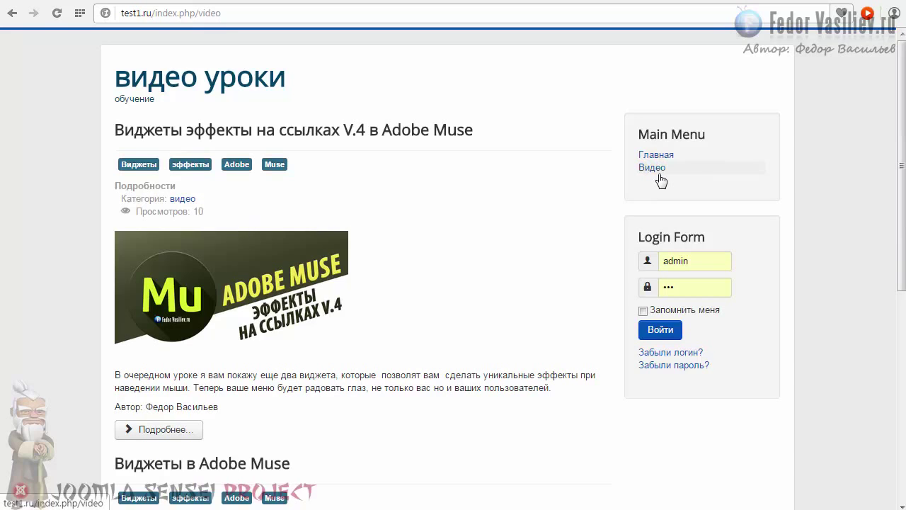
scroll(273, 176, "down", 6)
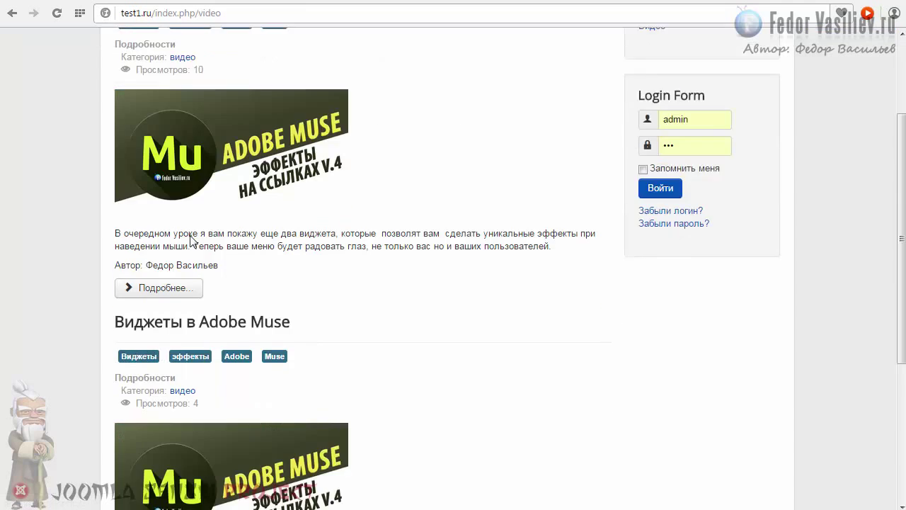
scroll(357, 272, "up", 3)
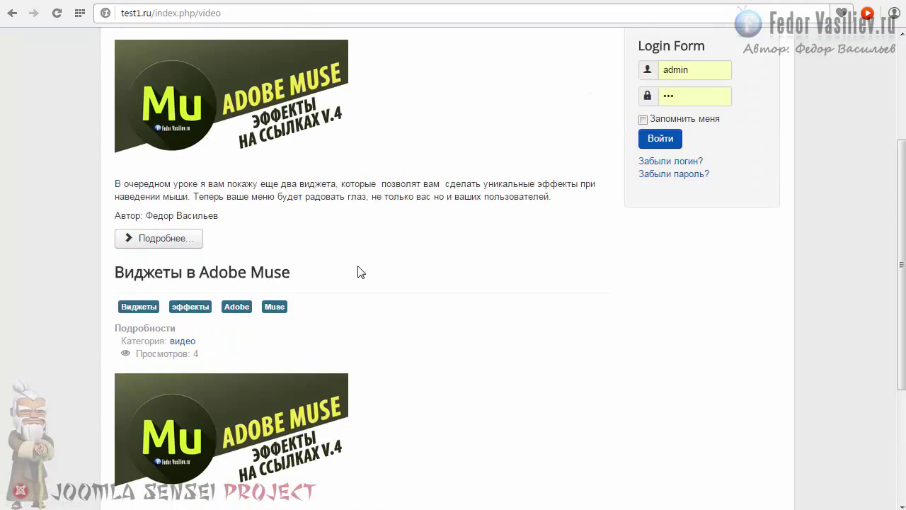
scroll(358, 272, "up", 3)
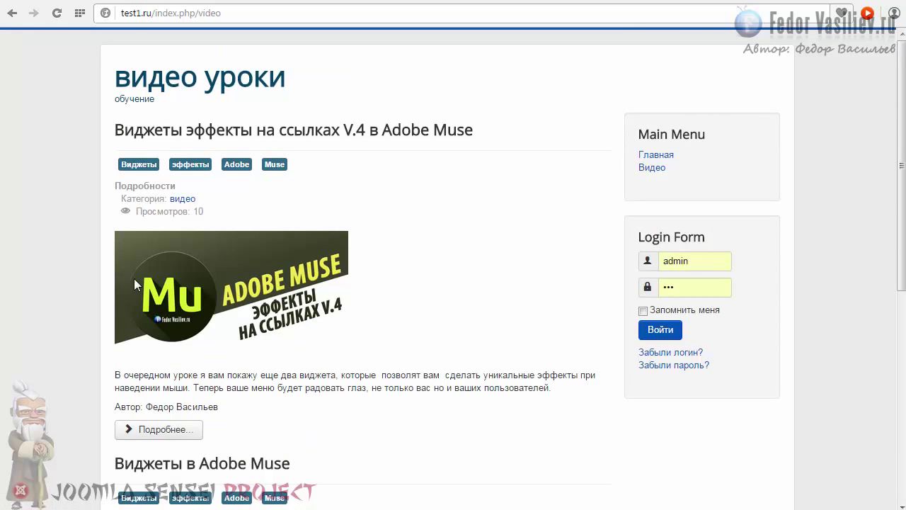
scroll(134, 278, "down", 6)
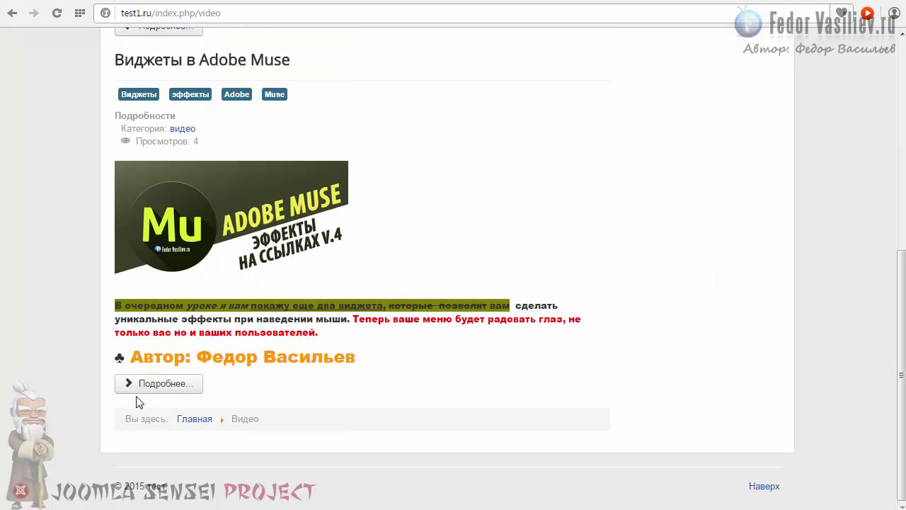
scroll(202, 171, "up", 6)
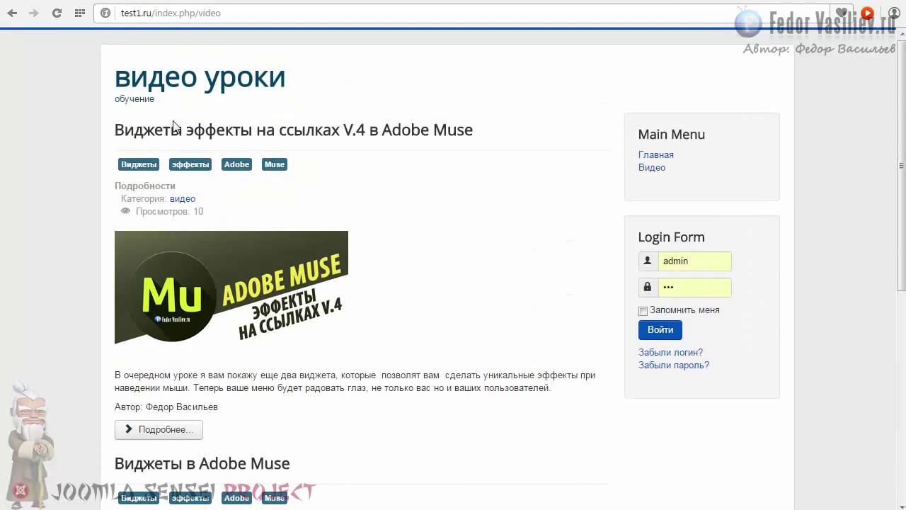
Step: Open the full text of "Виджеты эффекты на ссылках V.4 в Adobe Muse" and look through the article page
scroll(173, 126, "down", 2)
left_click(169, 287)
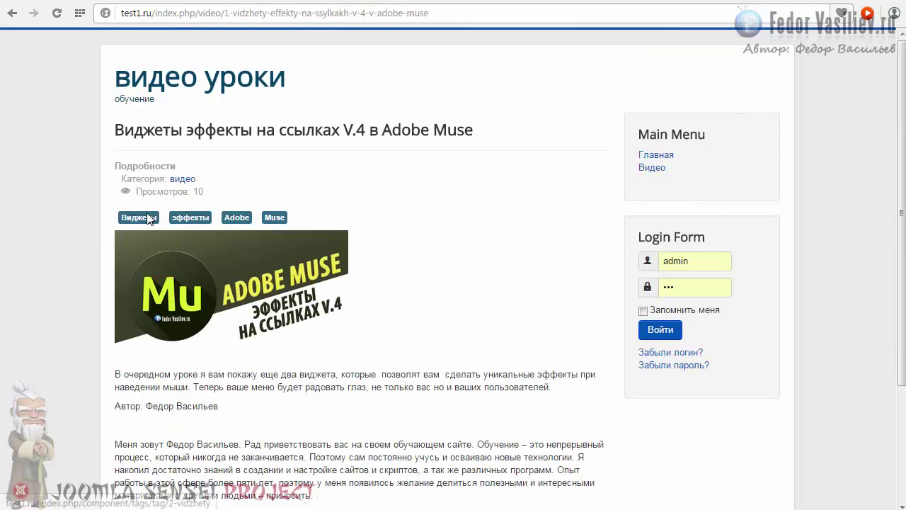
scroll(152, 216, "down", 2)
scroll(180, 270, "up", 3)
scroll(181, 273, "down", 2)
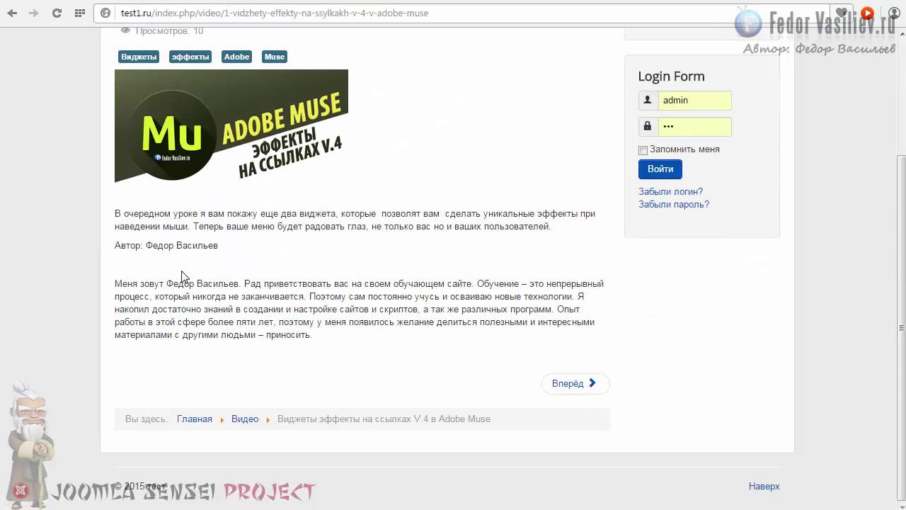
Step: Go forward to the article "Виджеты в Adobe Muse", look through it, and return to the previous article to examine its tags
left_click(565, 390)
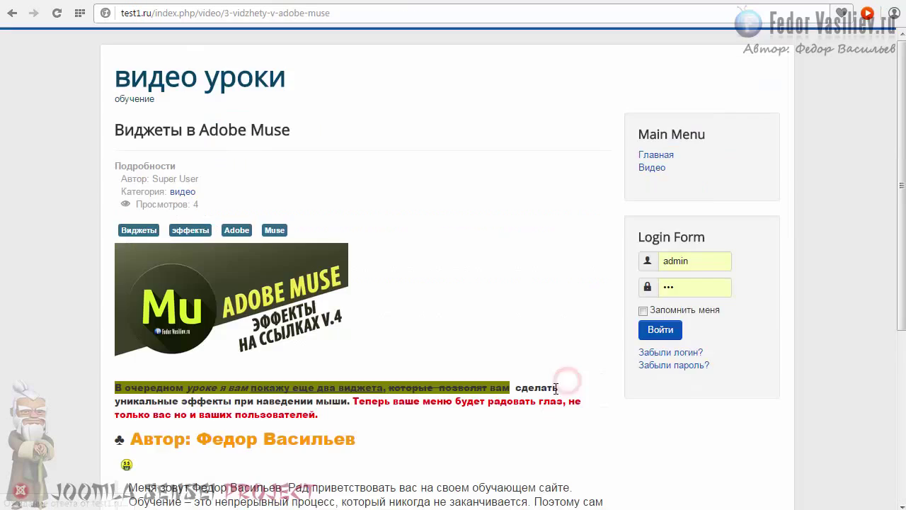
scroll(550, 394, "down", 3)
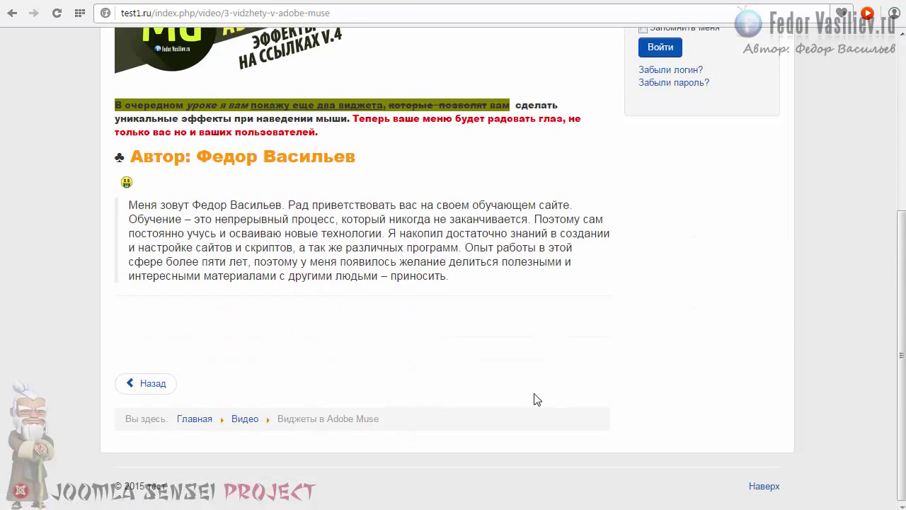
scroll(283, 339, "up", 2)
scroll(567, 397, "down", 2)
left_click(148, 383)
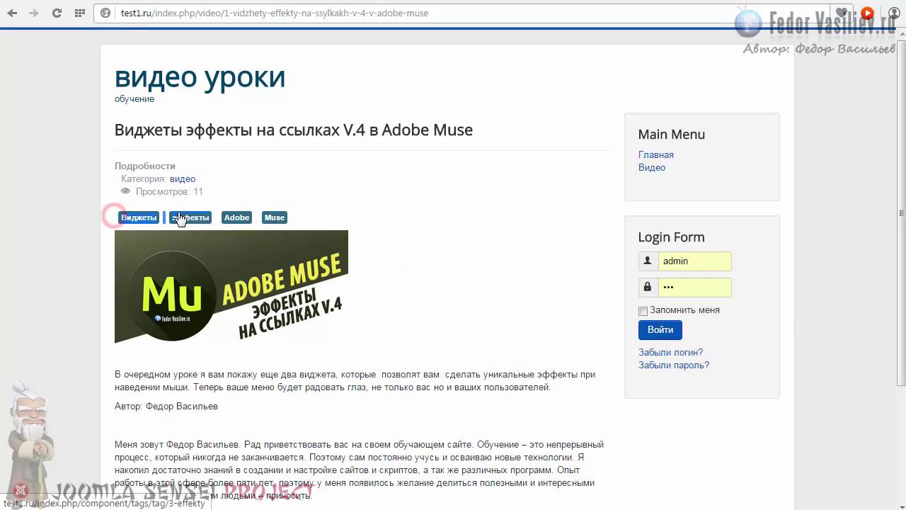
left_click(404, 219)
Step: Return from the article to the Видео page and check the details and tags shown for its articles
left_click(652, 169)
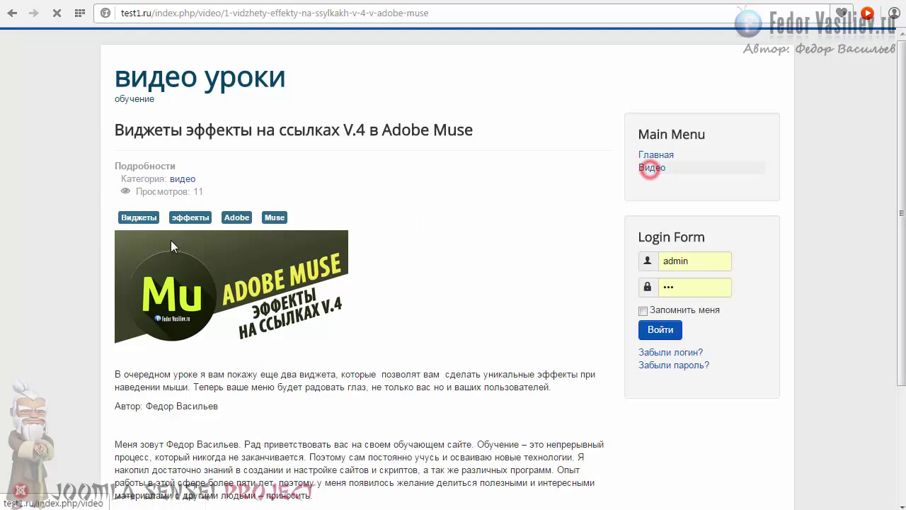
scroll(245, 295, "down", 2)
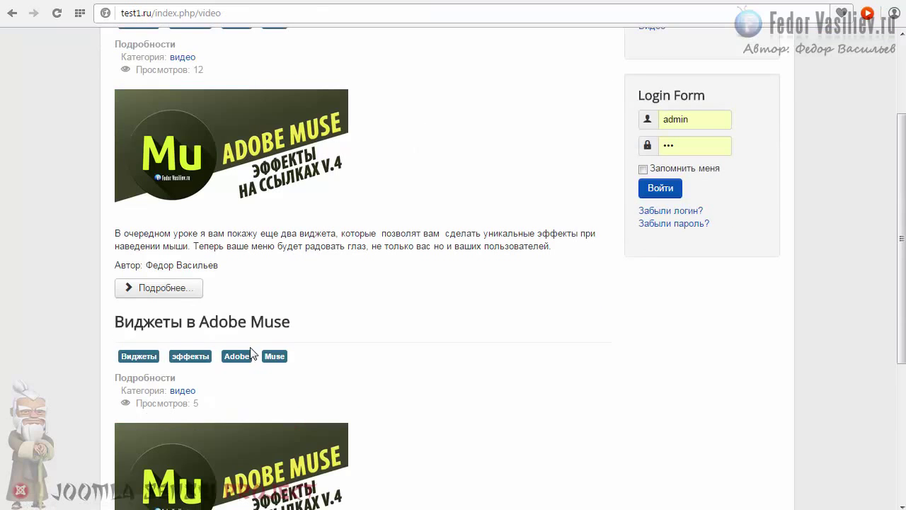
scroll(254, 354, "up", 2)
Step: Set the Показывать метки display option of the Видео menu item to Скрыть and save the item
left_click(355, 224)
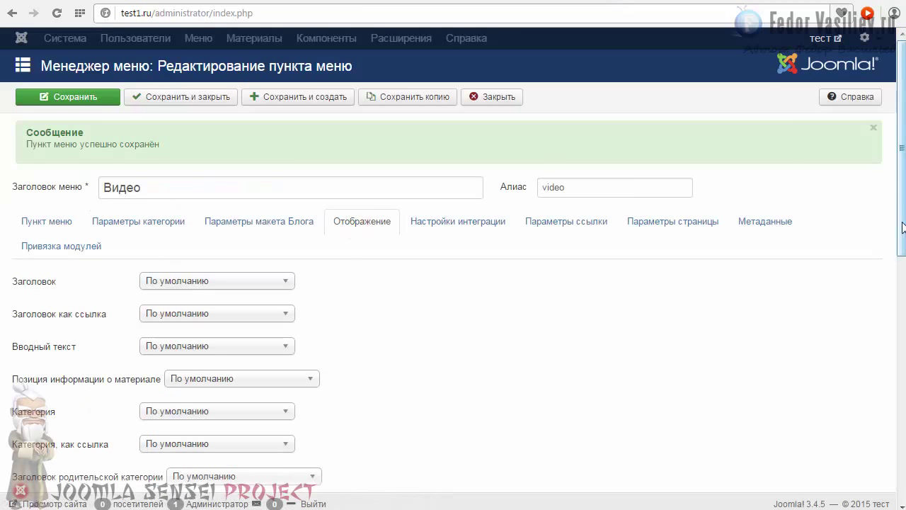
left_click_drag(899, 221, 900, 461)
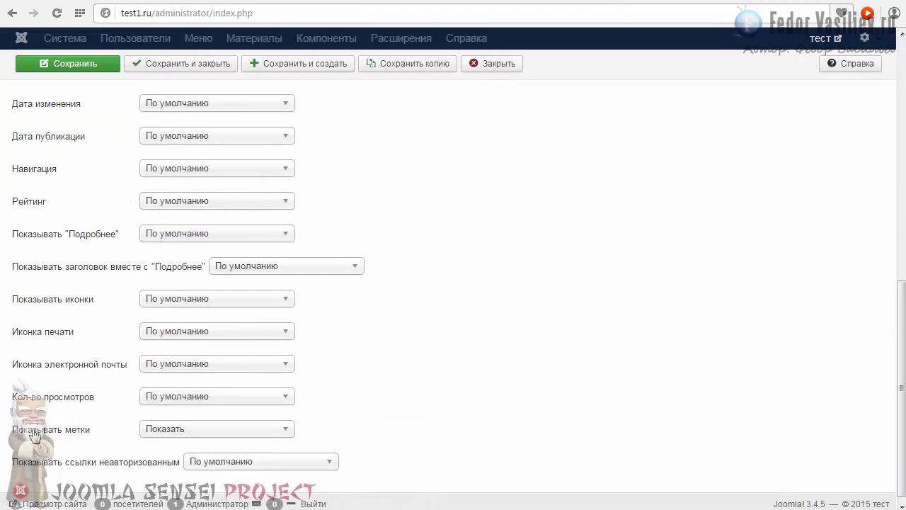
mouse_move(68, 436)
left_click(155, 430)
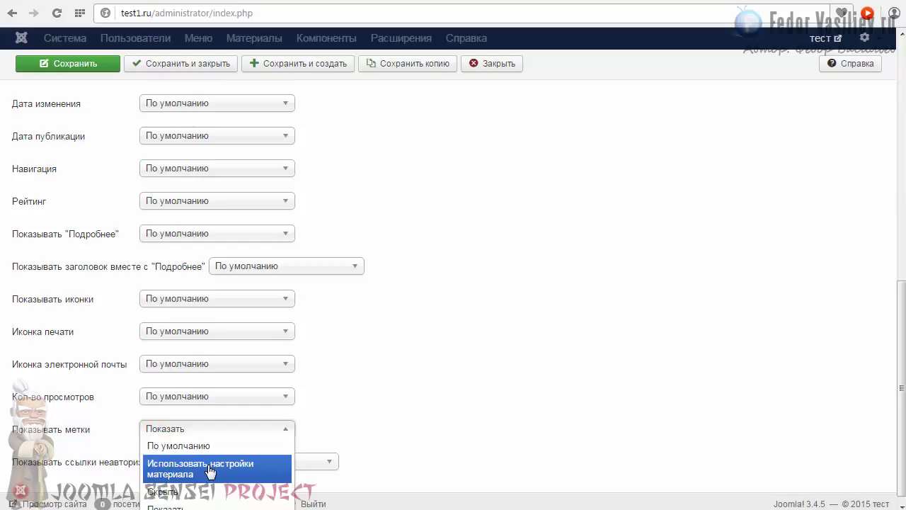
left_click(164, 491)
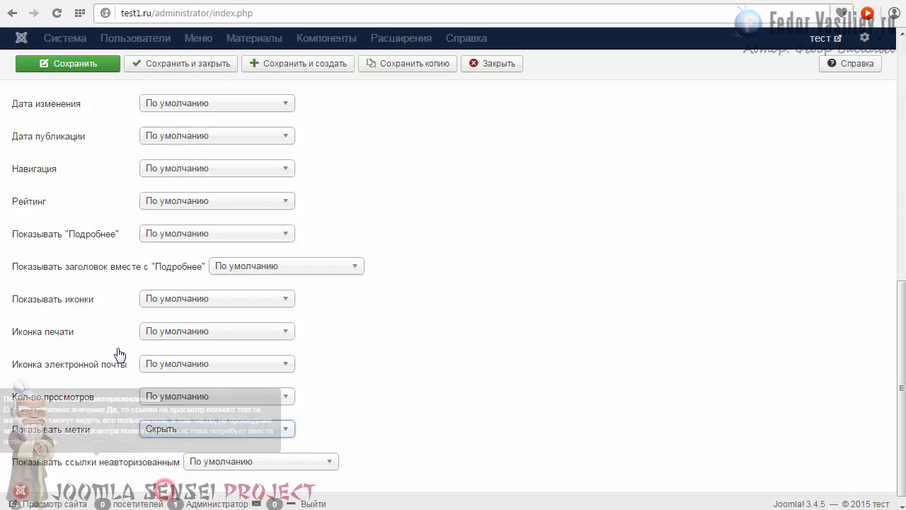
left_click(57, 63)
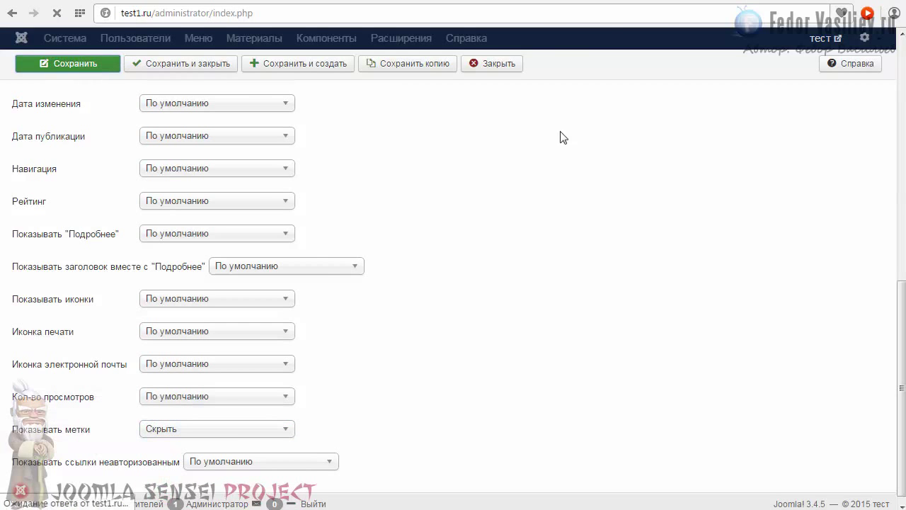
Step: Switch to the site and check whether tags appear on the Видео page and in the full text of its article
key("ctrl+Tab")
left_click(52, 18)
scroll(167, 183, "down", 2)
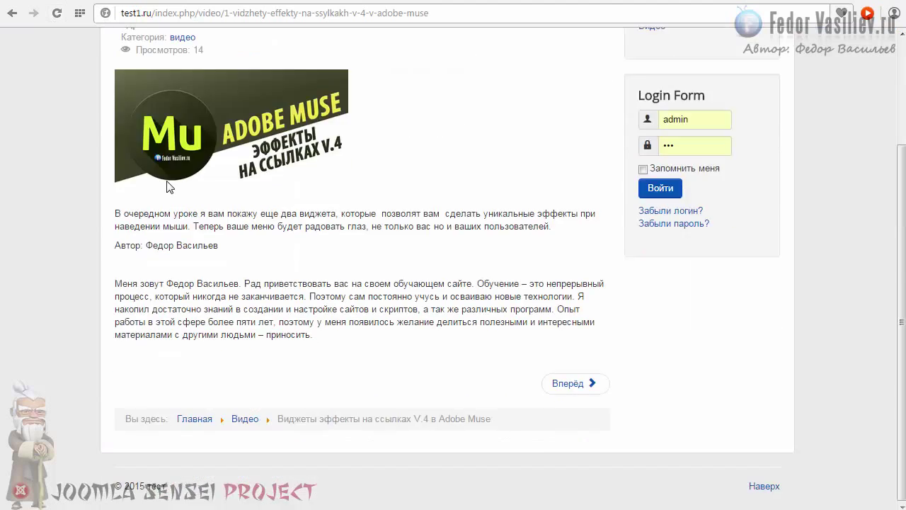
scroll(166, 183, "up", 2)
left_click(652, 168)
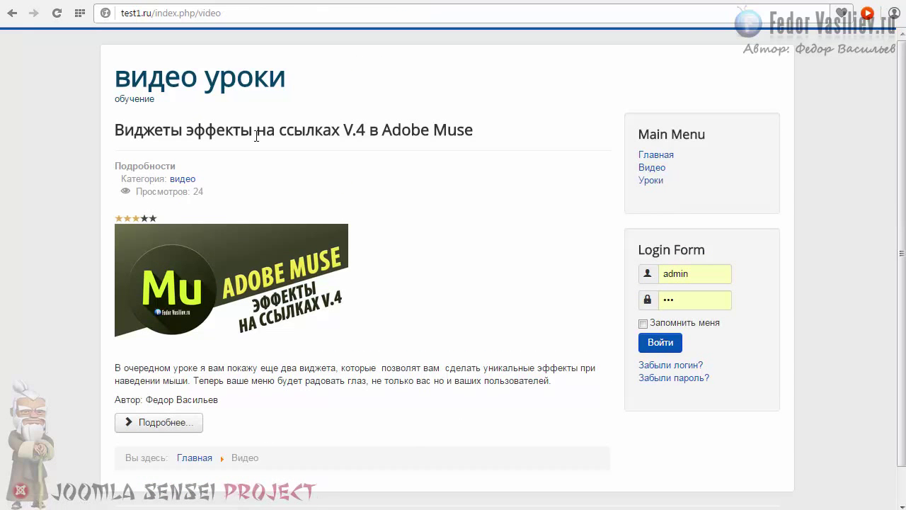
left_click(177, 424)
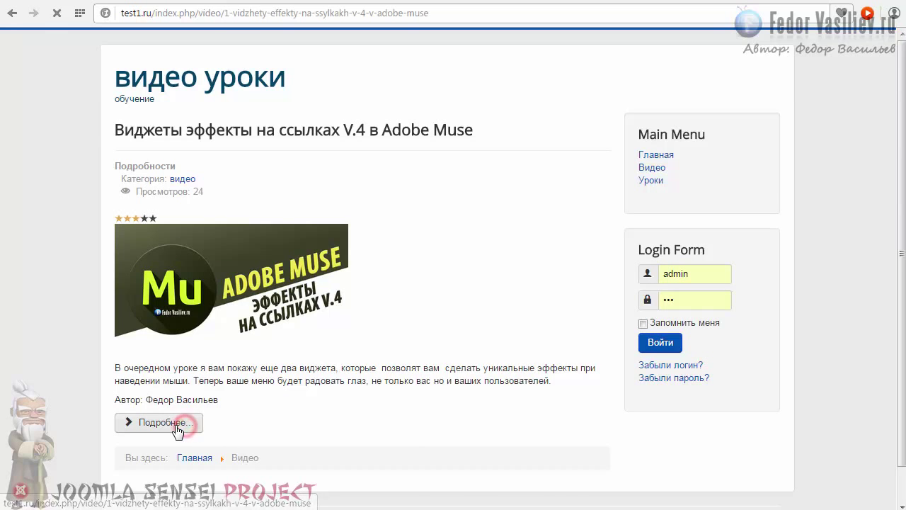
scroll(317, 271, "down", 2)
scroll(287, 347, "up", 2)
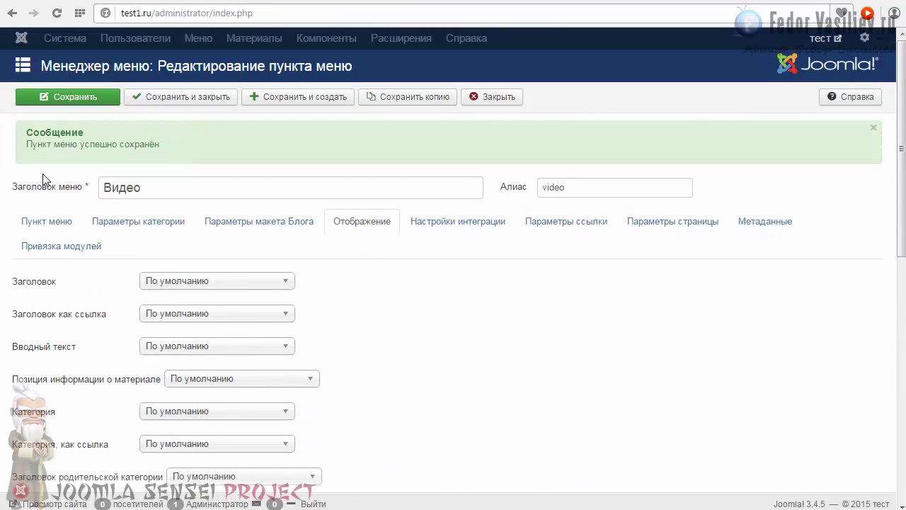
Step: Set the Показывать метки option of the Видео menu item to Использовать настройки материала, then save and close the item
mouse_move(48, 197)
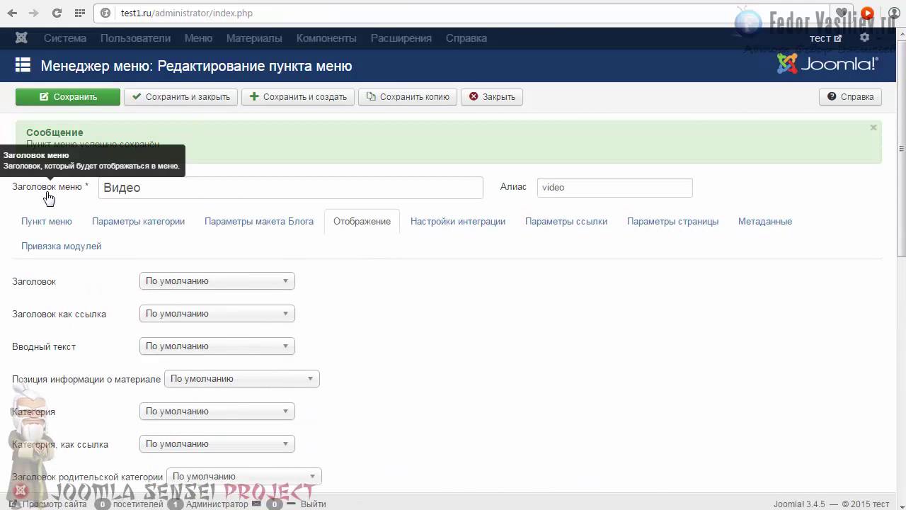
left_click(354, 223)
scroll(383, 254, "down", 8)
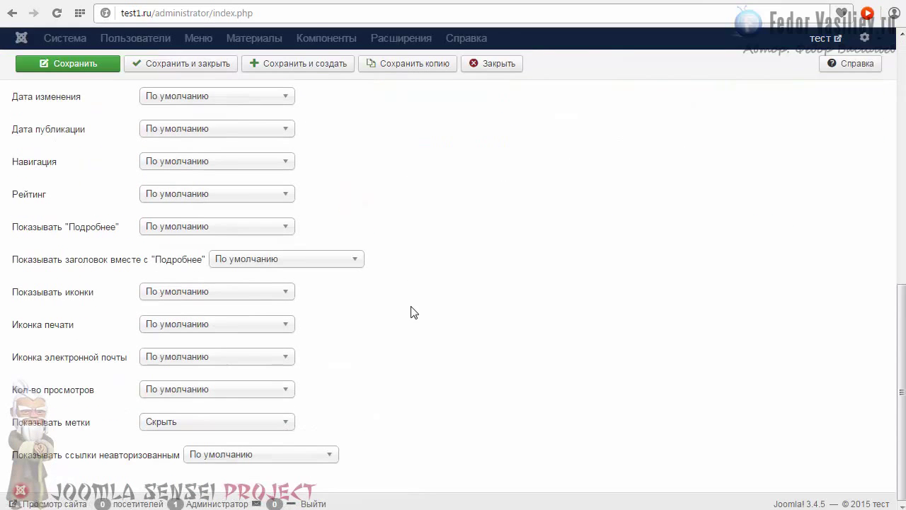
left_click(169, 423)
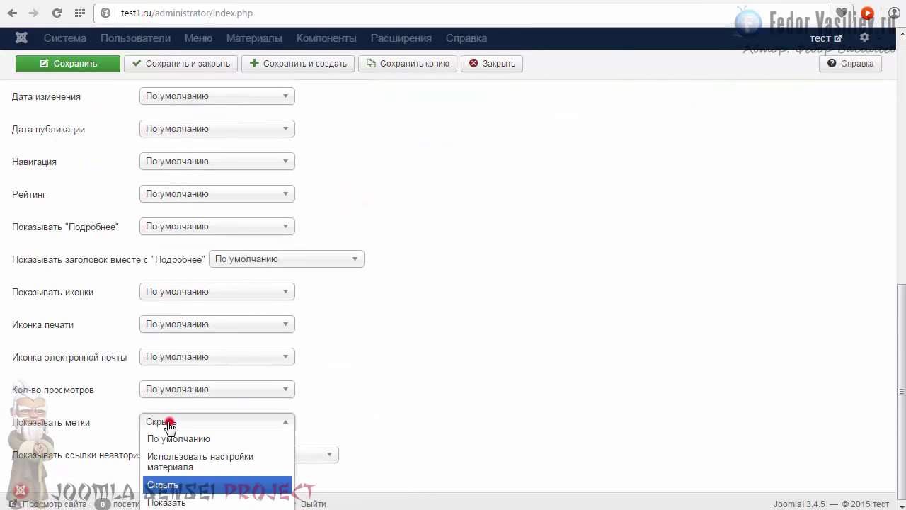
left_click(176, 462)
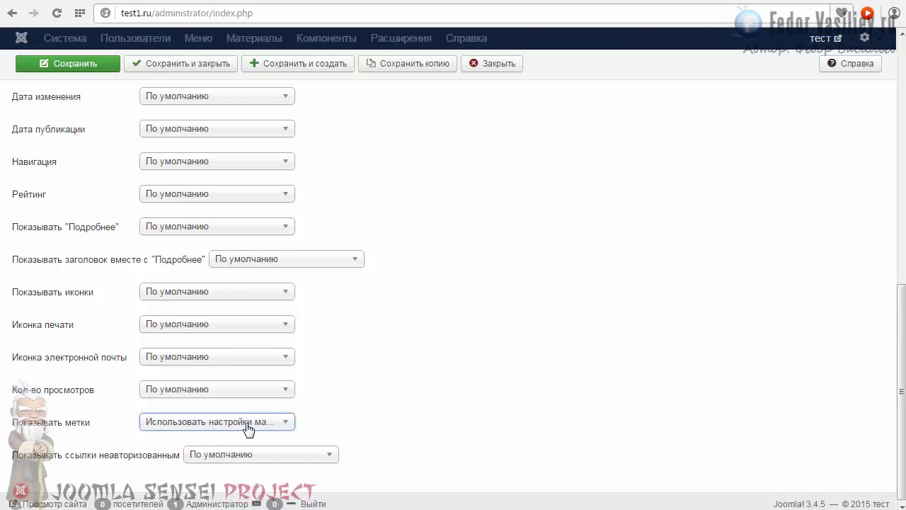
left_click(167, 63)
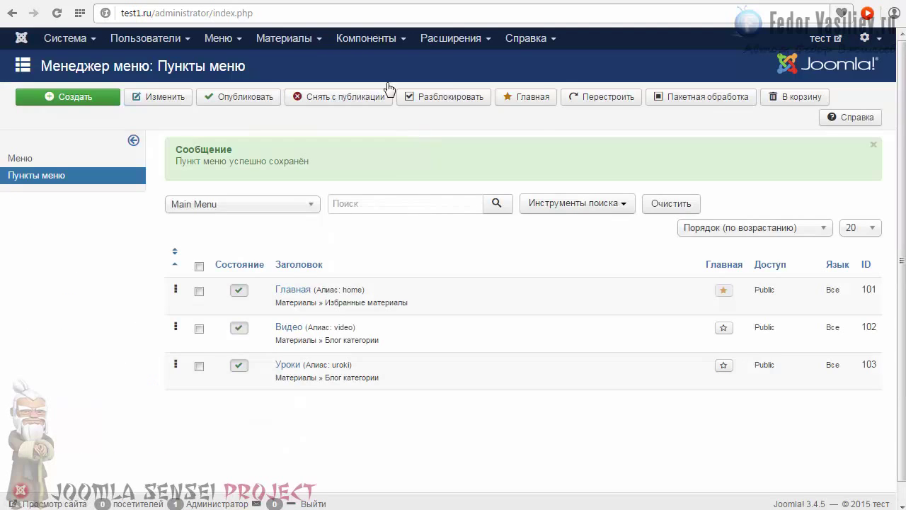
Step: In the article manager's global settings, set Показывать метки for articles to Скрыть and save
left_click(373, 38)
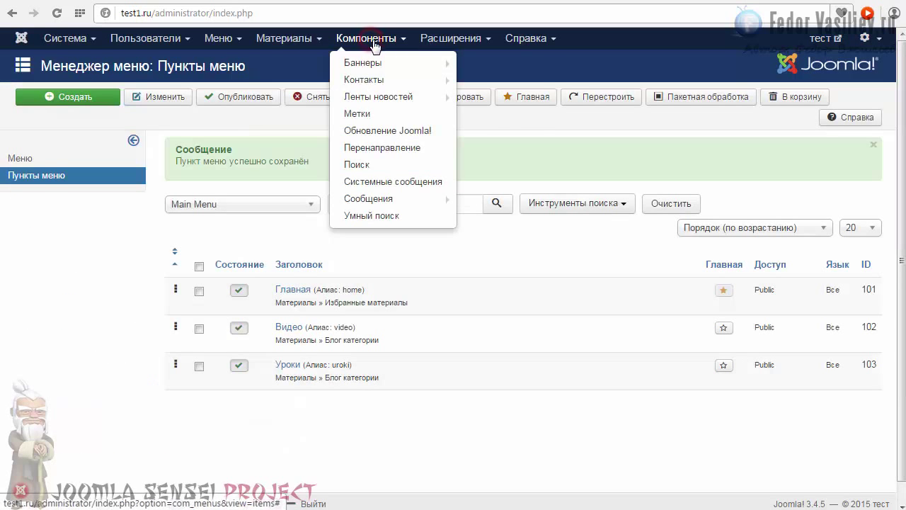
left_click(296, 65)
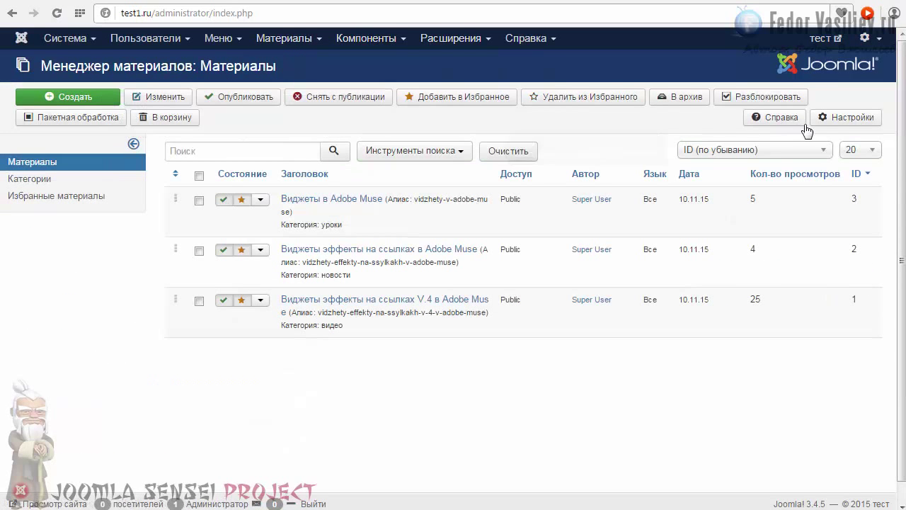
left_click(835, 116)
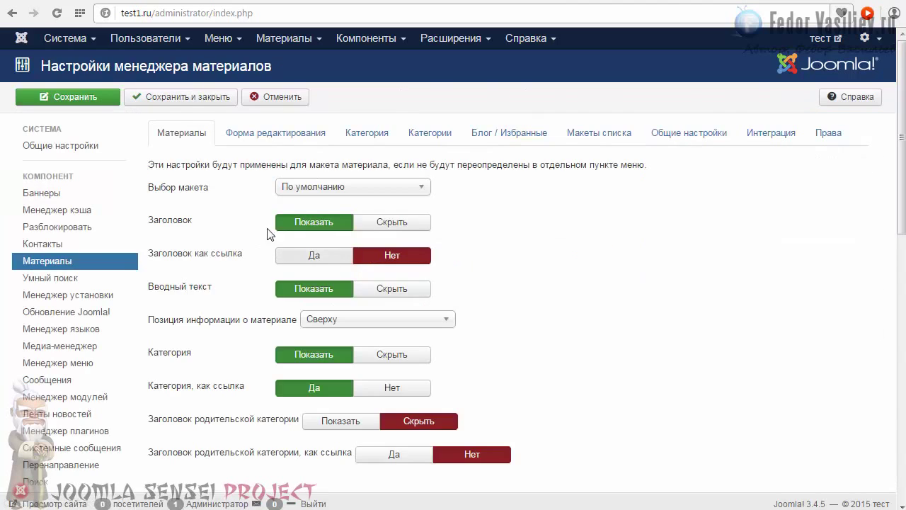
left_click(183, 134)
left_click_drag(904, 195, 901, 409)
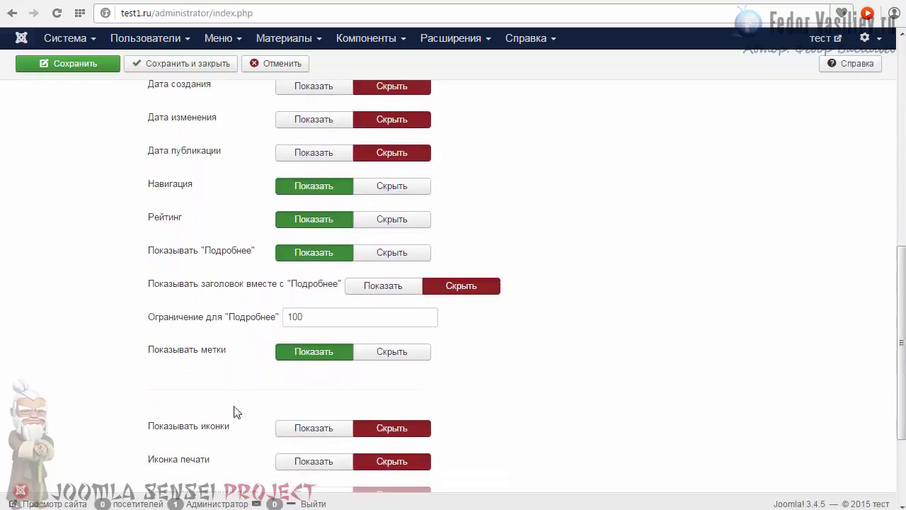
mouse_move(188, 359)
left_click(389, 352)
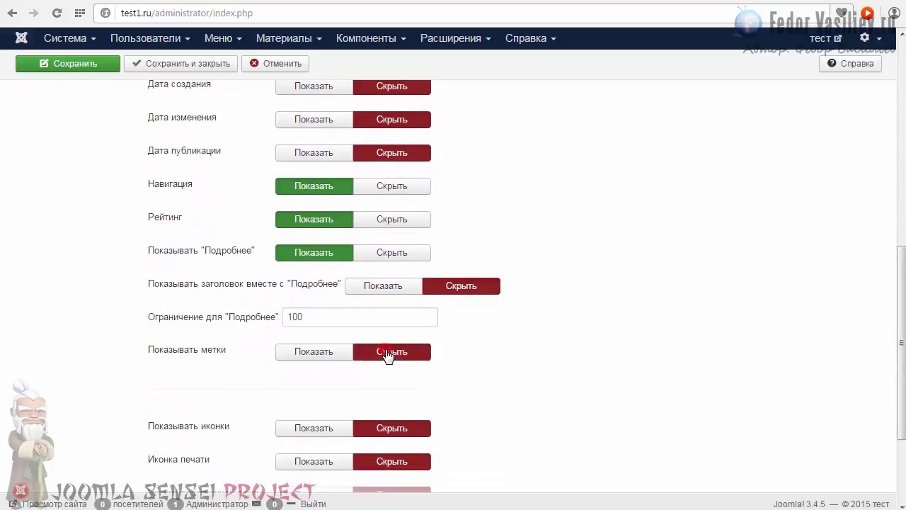
left_click(83, 65)
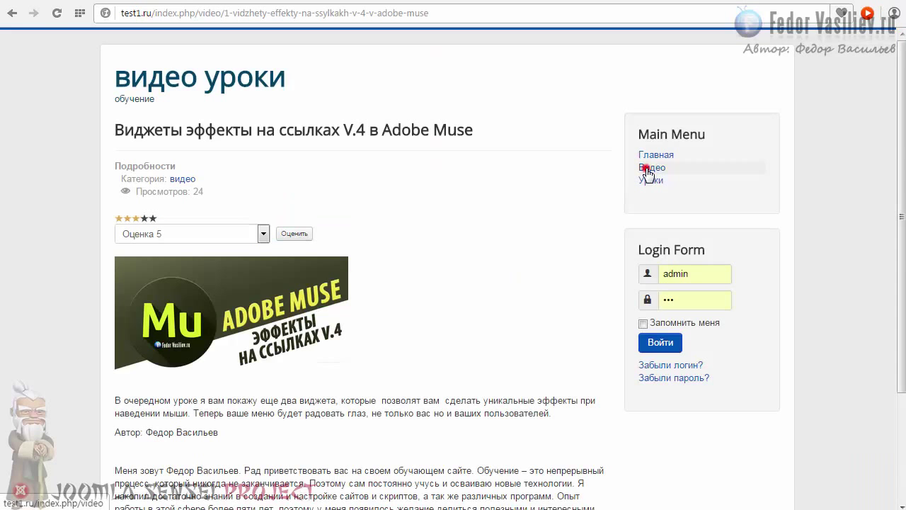
Step: Reopen the Видео page on the site and the full text of its article to check the tags
left_click(648, 172)
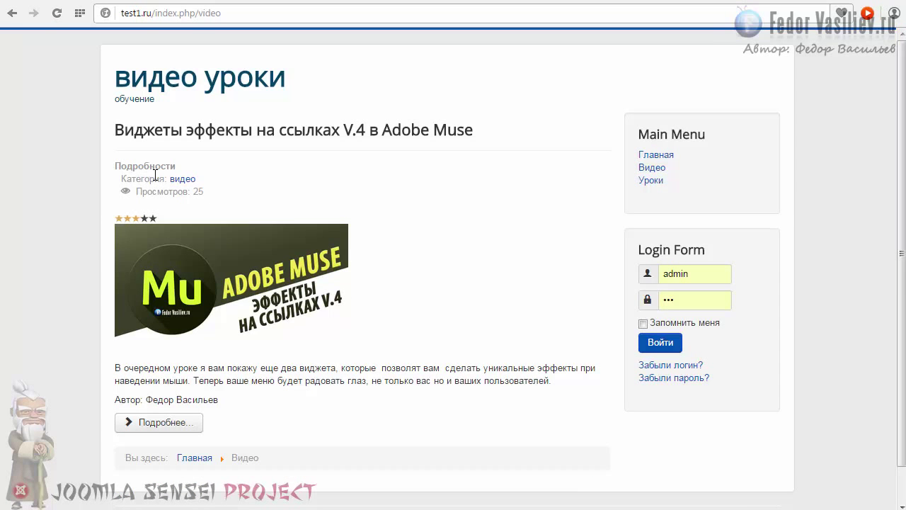
scroll(289, 218, "down", 1)
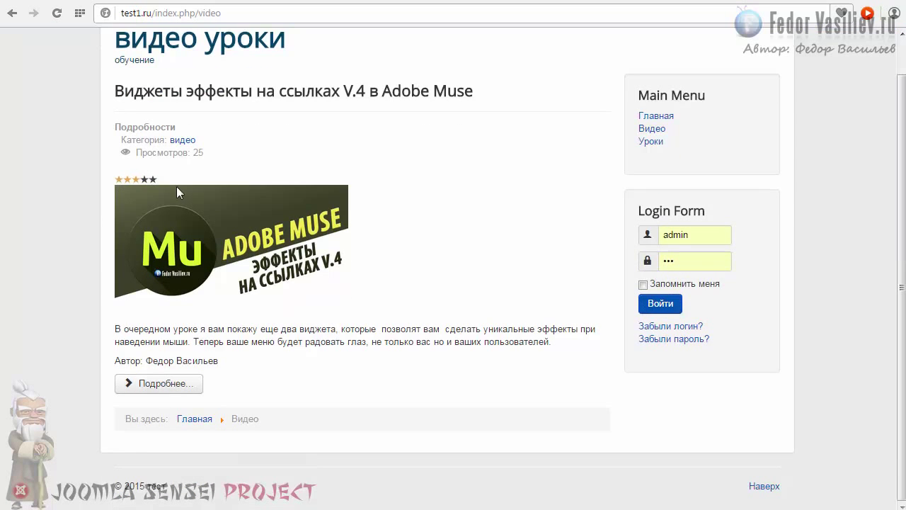
left_click(174, 391)
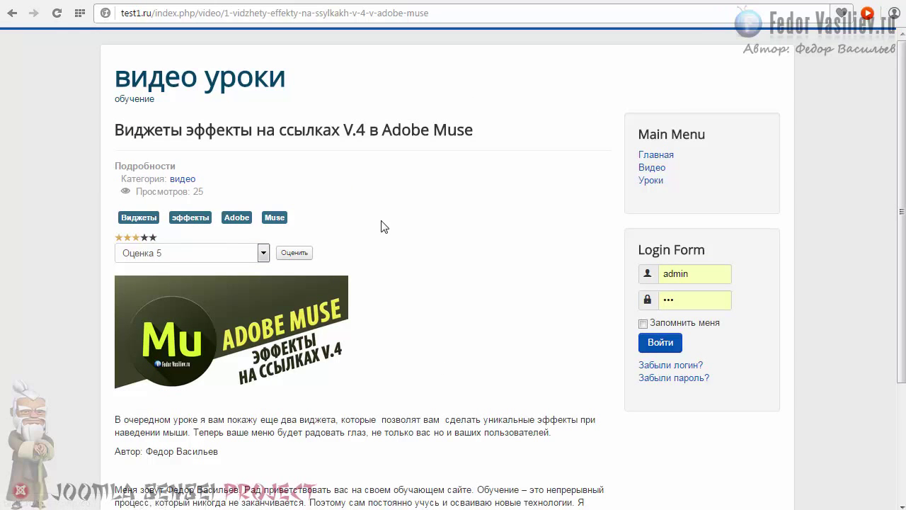
Step: Return to the administration and set Рейтинг to Показать in the article manager's settings, then save and close
key("ctrl+Tab")
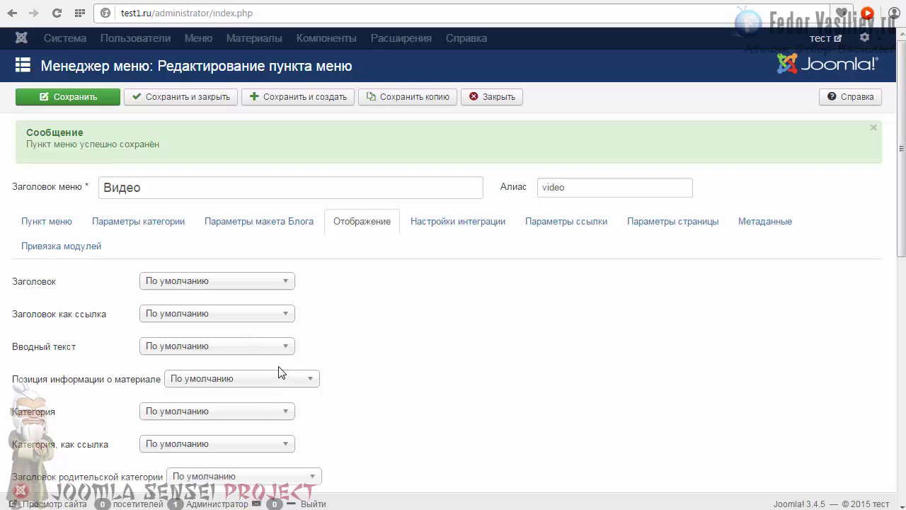
left_click(439, 225)
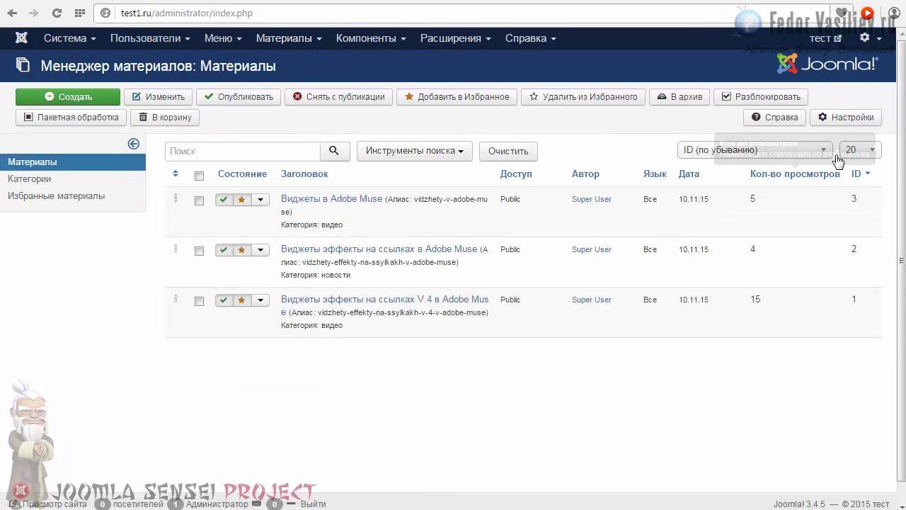
left_click(839, 117)
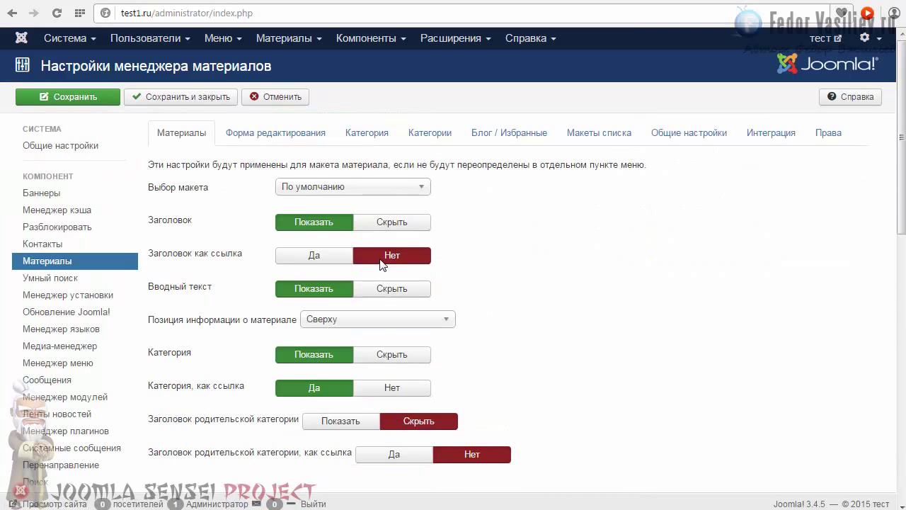
scroll(630, 393, "down", 5)
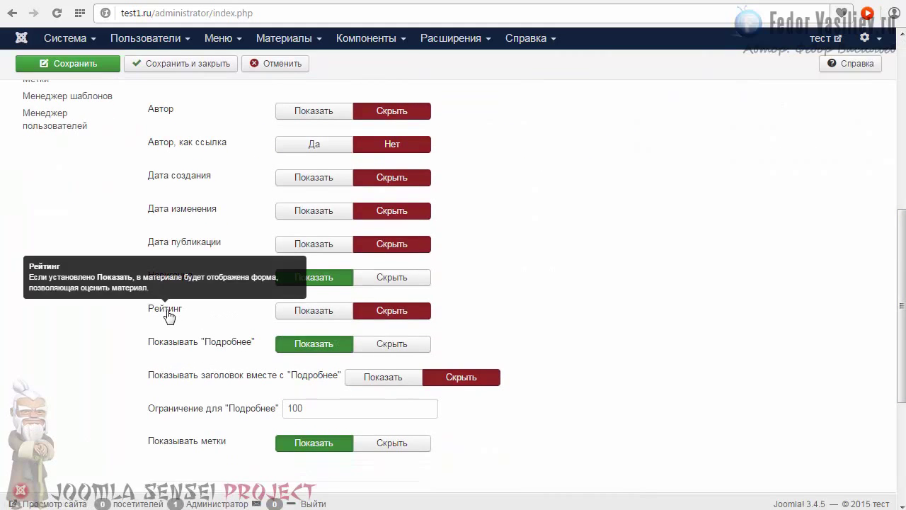
left_click(314, 312)
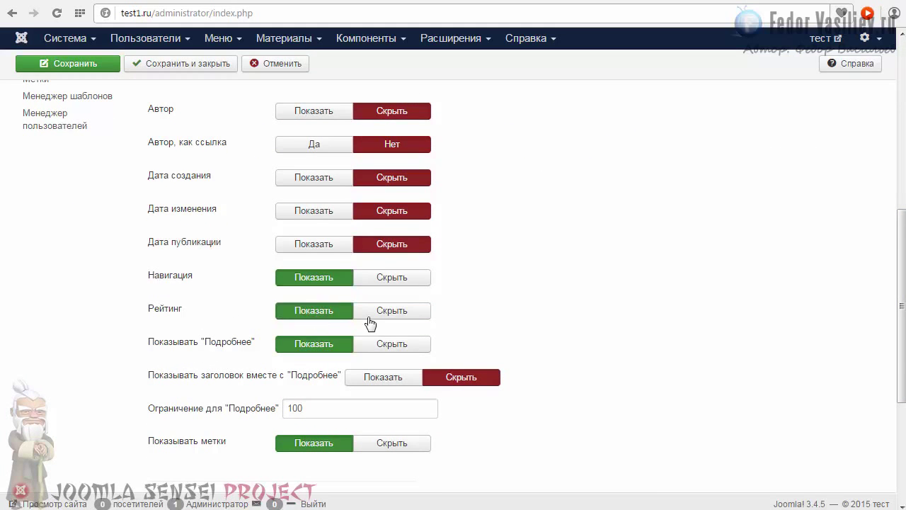
scroll(138, 232, "up", 5)
left_click(164, 96)
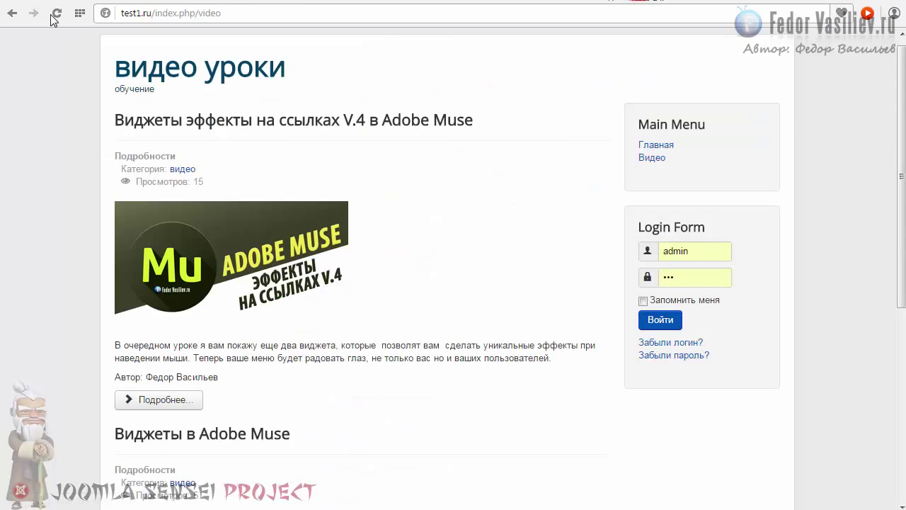
Step: Open "Виджеты эффекты на ссылках V.4 в Adobe Muse" from the reloaded Видео page and submit the rating Оценка 3
left_click(54, 15)
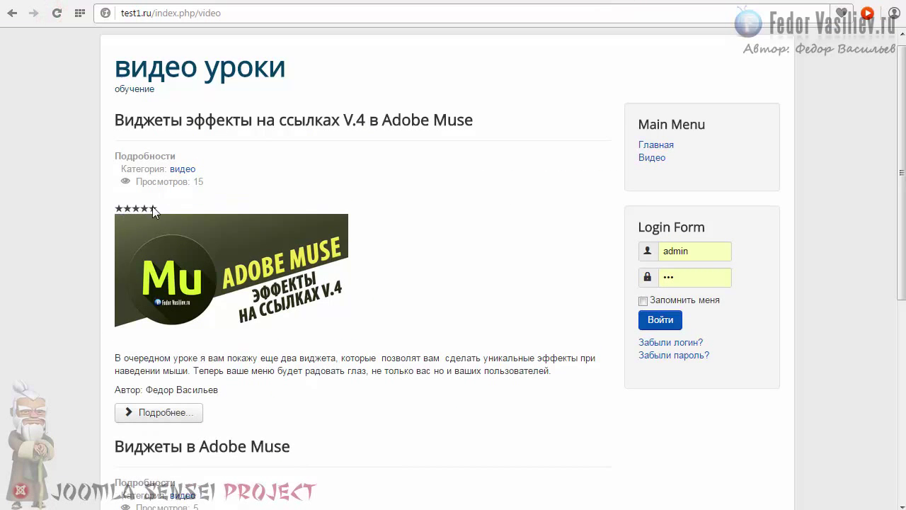
left_click(159, 413)
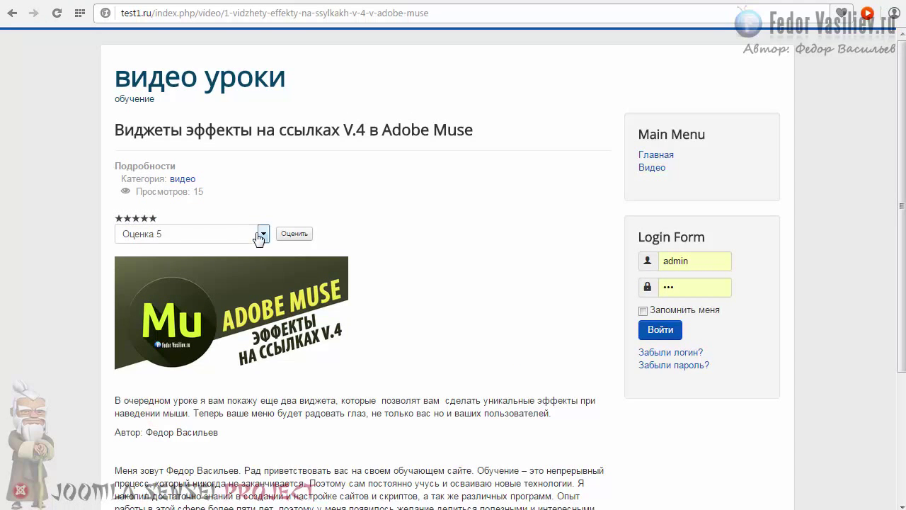
left_click(153, 239)
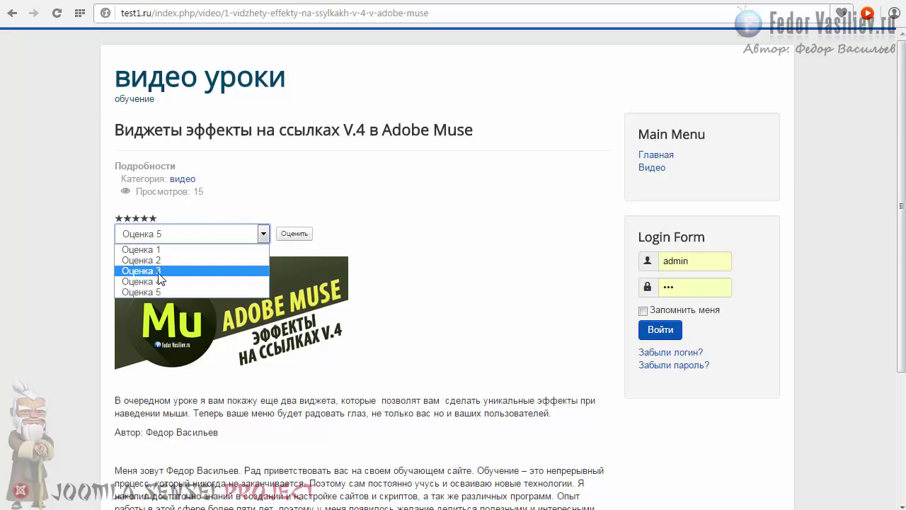
left_click(157, 271)
left_click(294, 234)
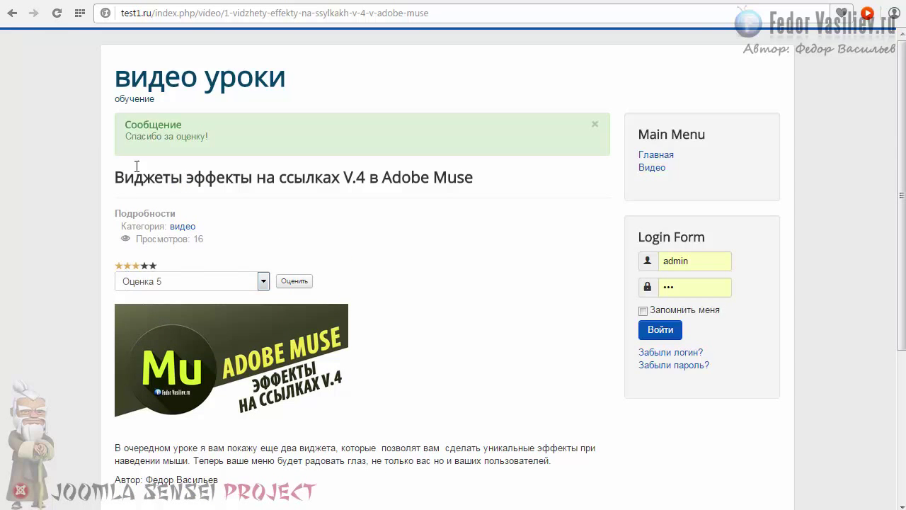
Step: Read the message shown after voting and return to the Видео page to examine the rating stars of its articles
left_click_drag(119, 130, 182, 138)
left_click(196, 138)
key("alt+Left")
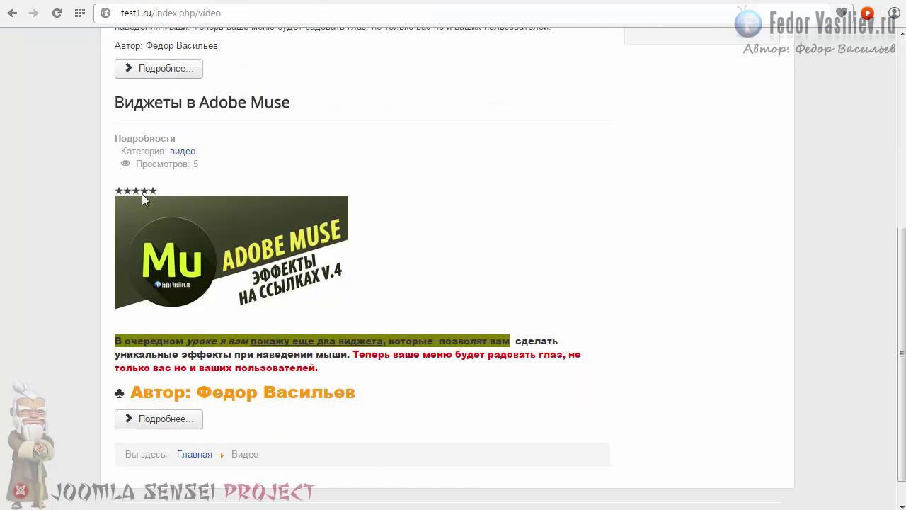
scroll(485, 254, "up", 2)
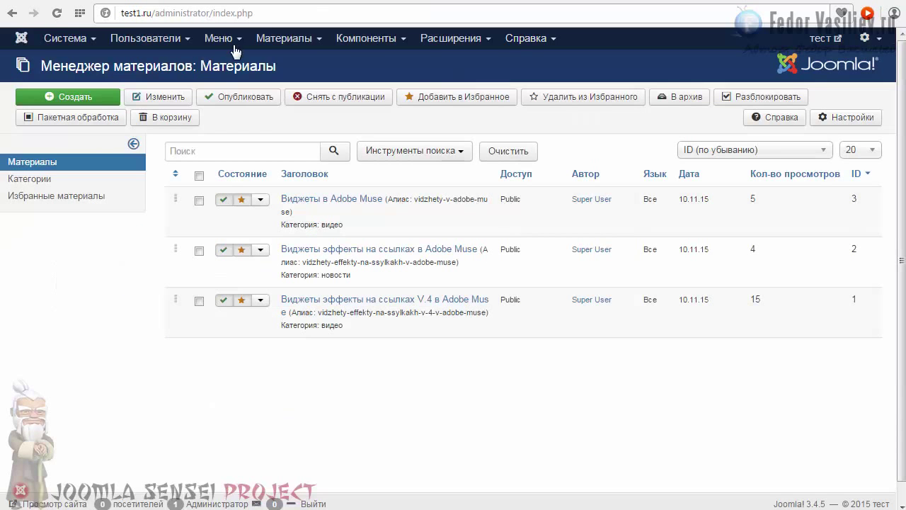
left_click(219, 39)
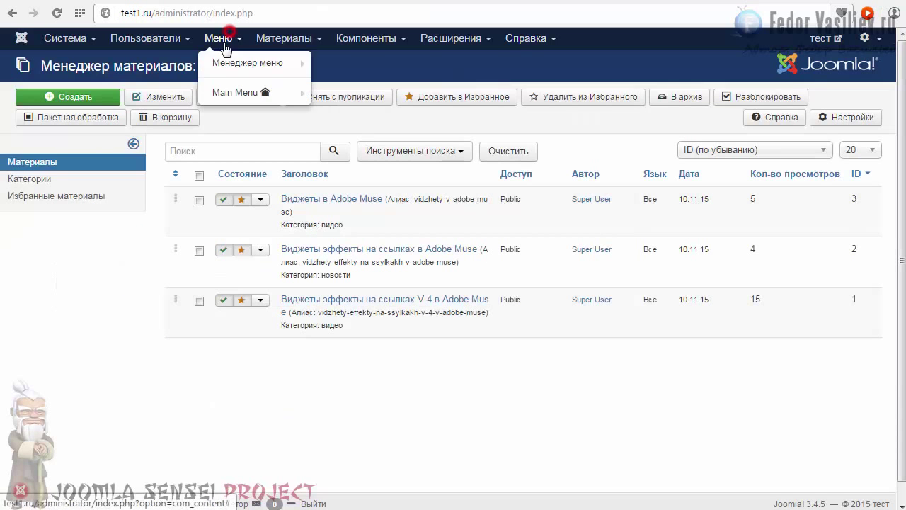
mouse_move(228, 94)
left_click(280, 40)
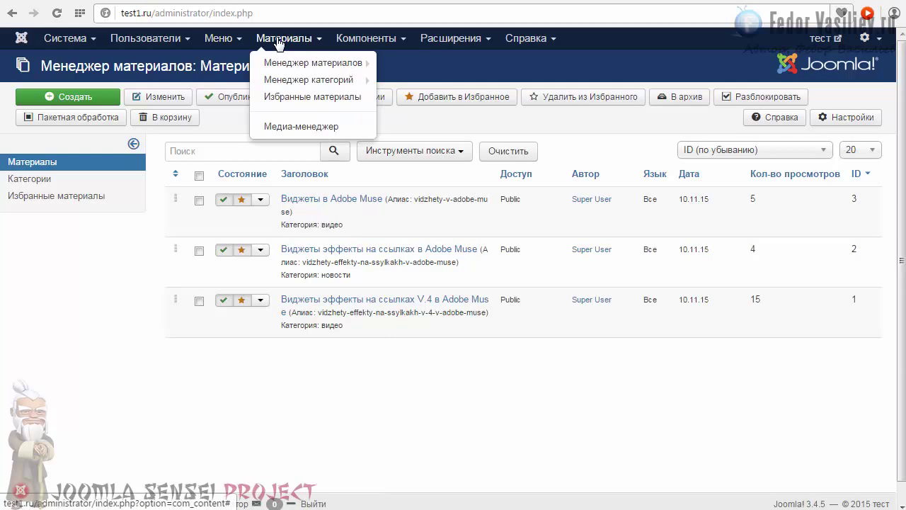
left_click(377, 391)
Step: Move the article "Виджеты в Adobe Muse" to the category уроки, then save and close it
left_click(309, 198)
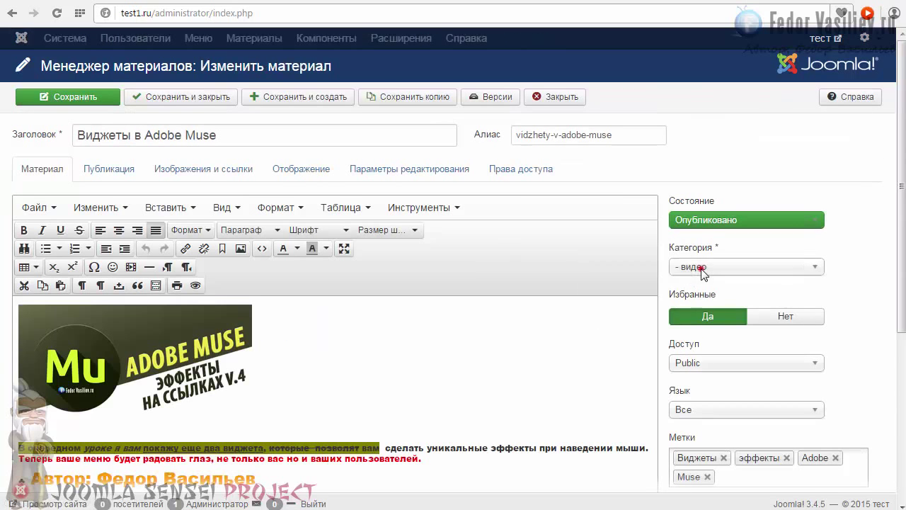
left_click(701, 268)
left_click(698, 320)
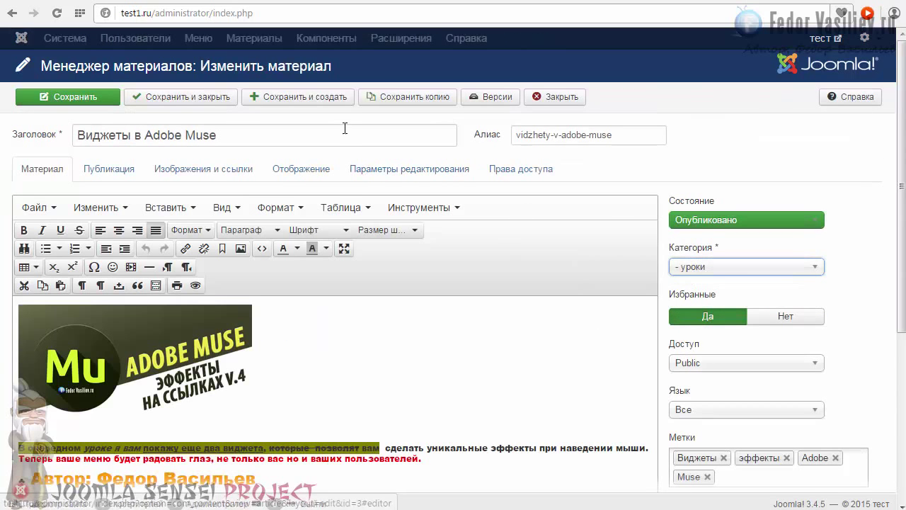
left_click(203, 96)
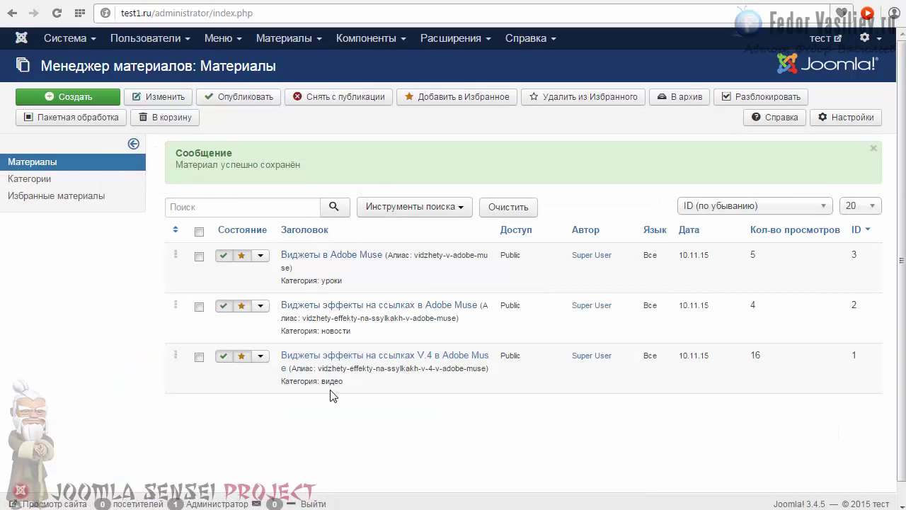
Step: Create a new Main Menu item titled "Уроки" with the menu item type Блог категории
left_click(218, 39)
mouse_move(229, 96)
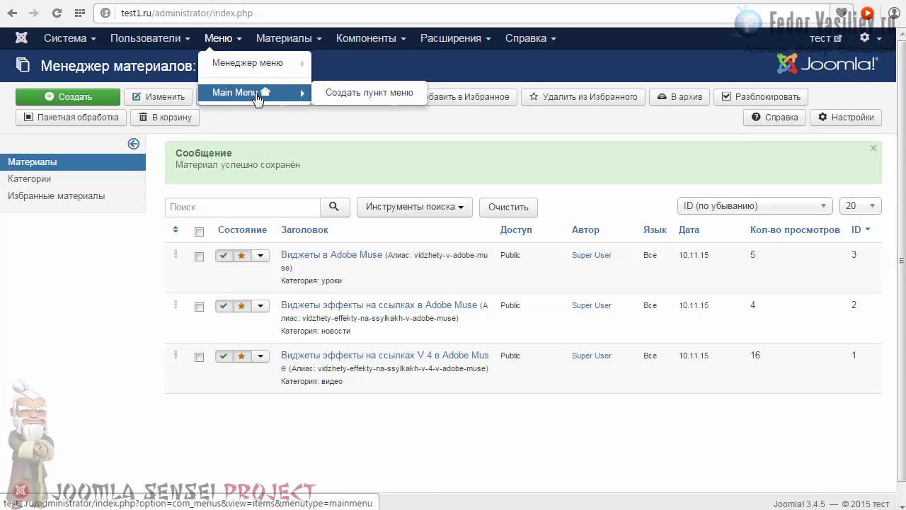
left_click(392, 93)
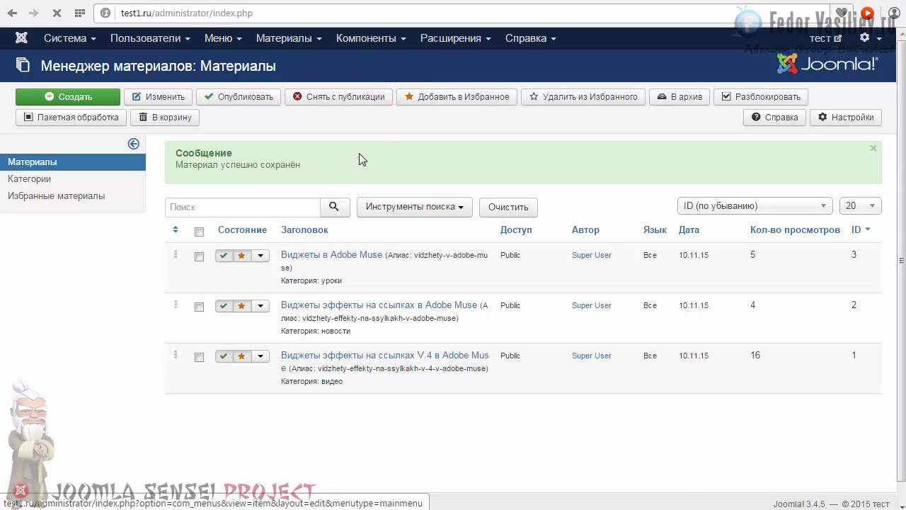
left_click(178, 138)
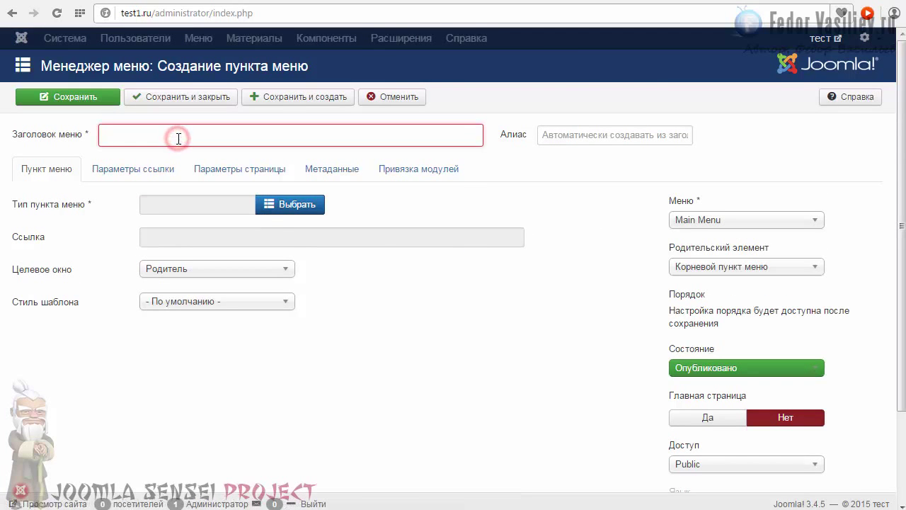
type("Уроки")
left_click(296, 205)
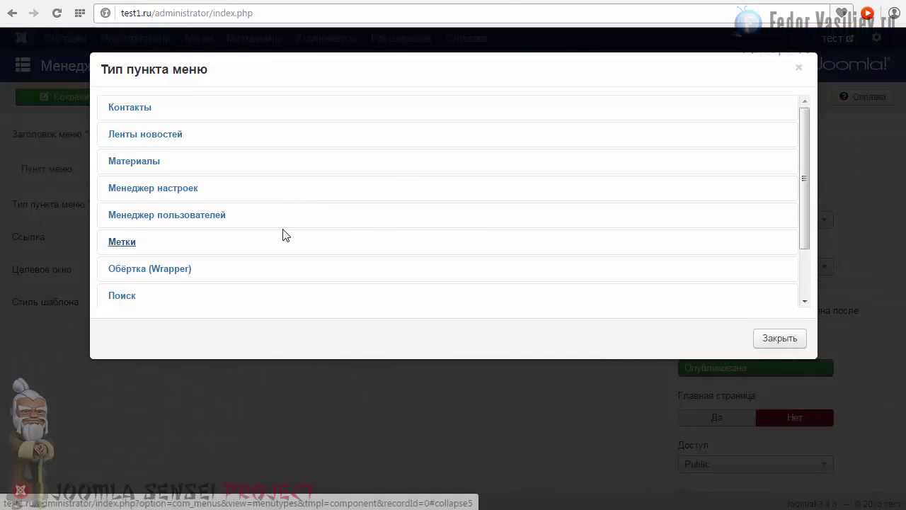
left_click(144, 162)
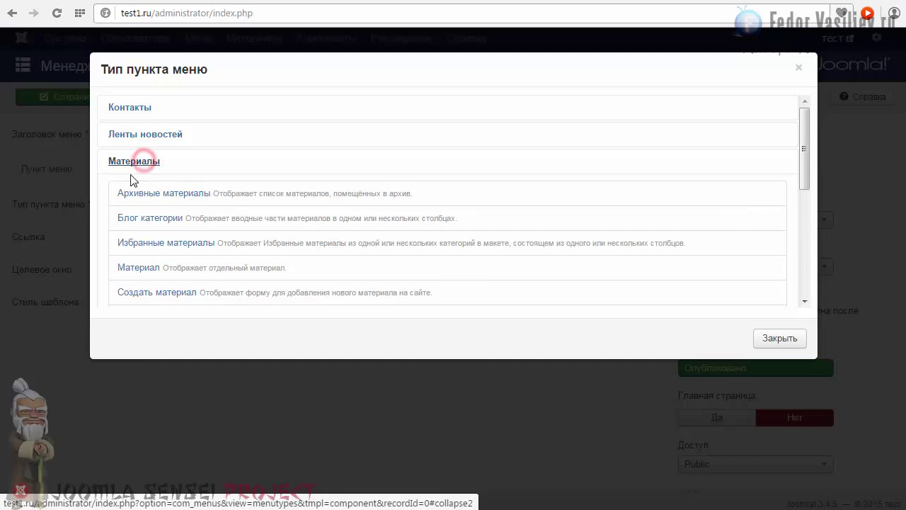
left_click(144, 221)
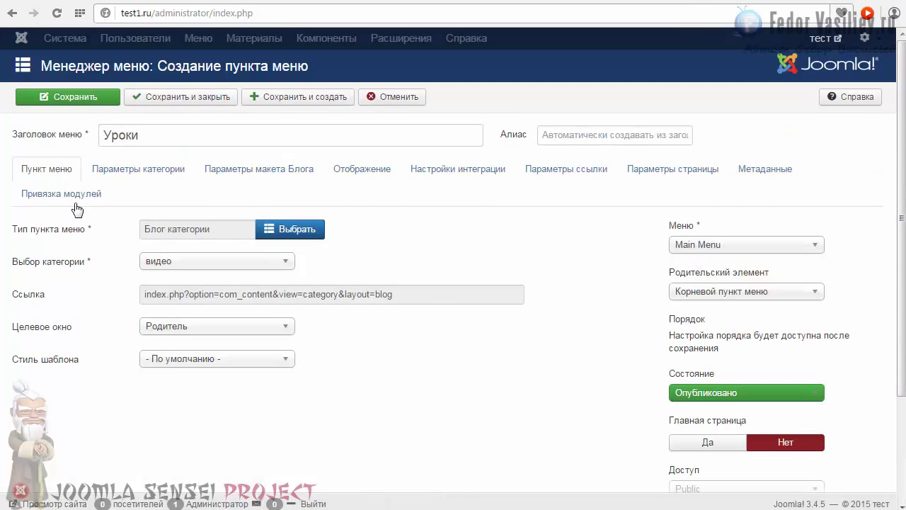
Step: Set the blog layout to Во всю ширину 1, Только введения 5, Количество колонок 1 and Количество ссылок 0, then save and close the menu item
left_click(126, 174)
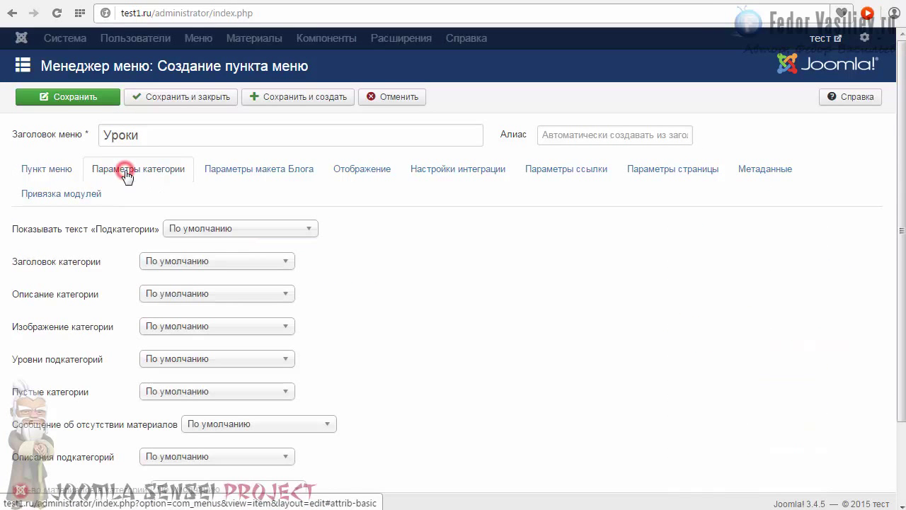
left_click(203, 177)
left_click(227, 276)
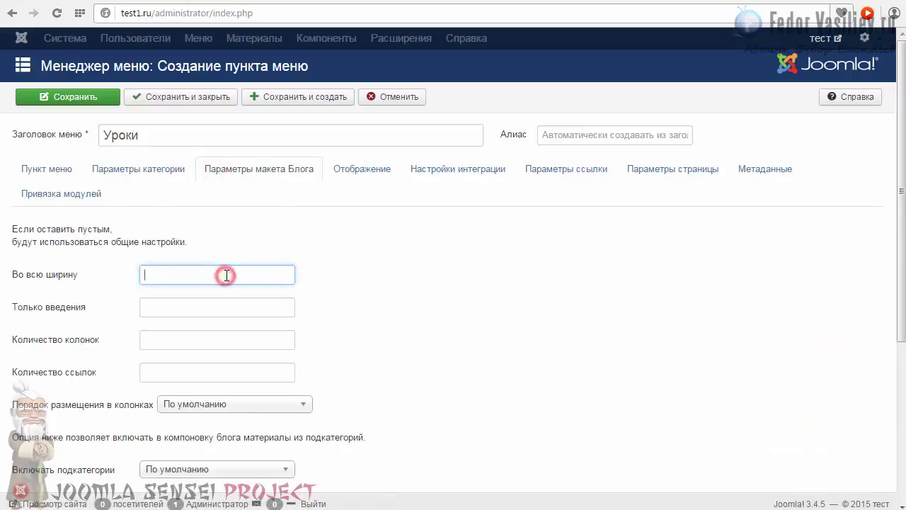
left_click(182, 308)
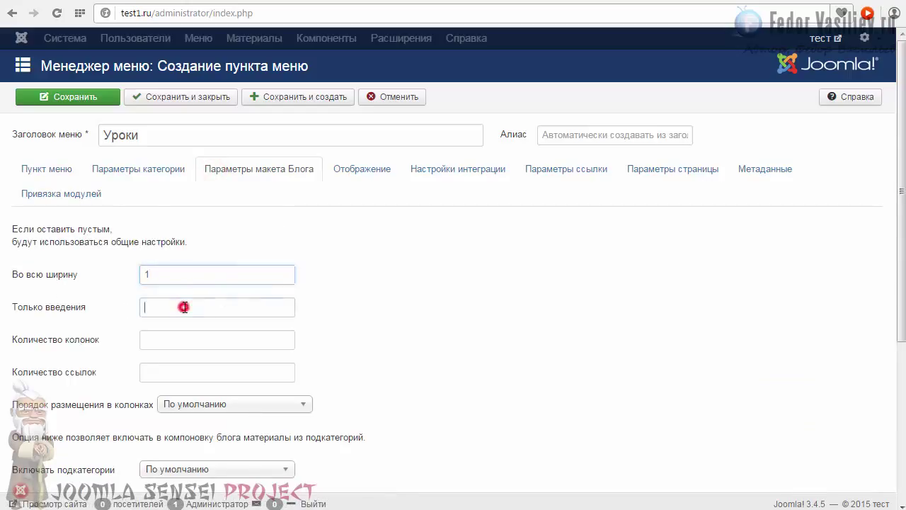
type("1")
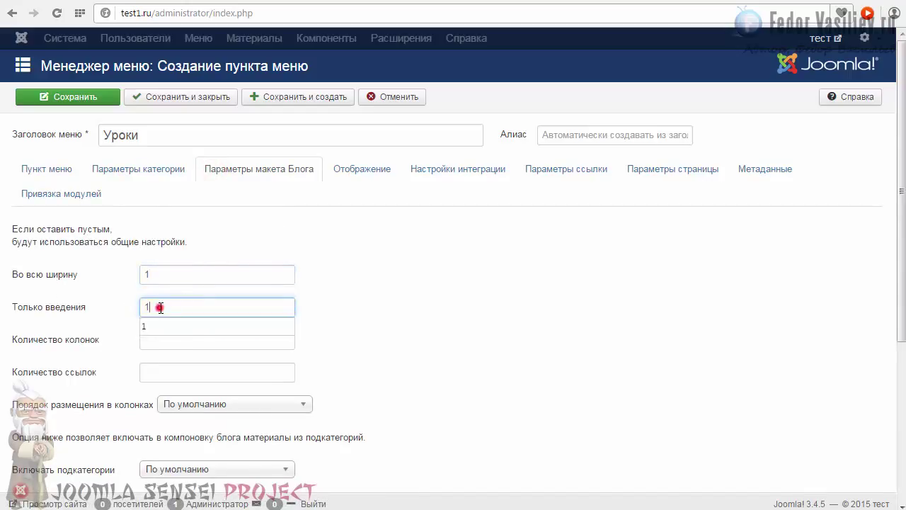
left_click_drag(160, 307, 115, 310)
type("5")
left_click(412, 324)
left_click(190, 342)
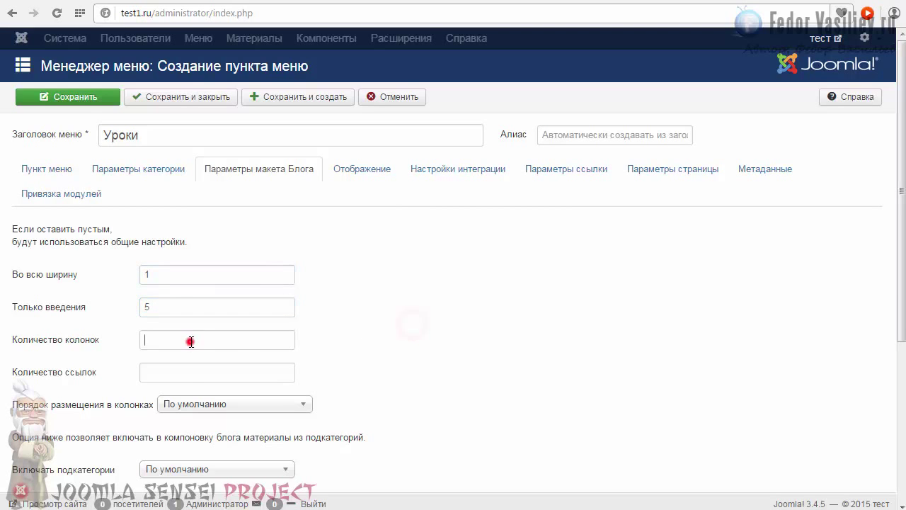
type("1")
left_click(183, 373)
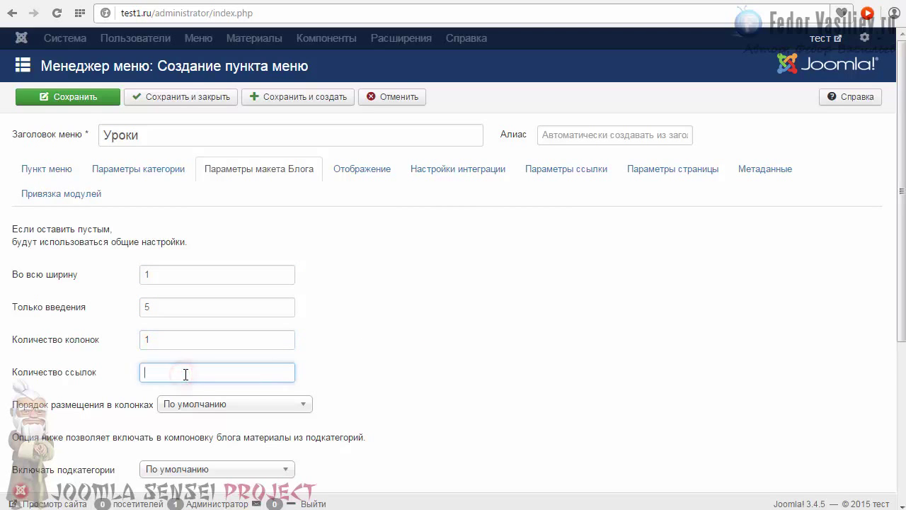
type("0")
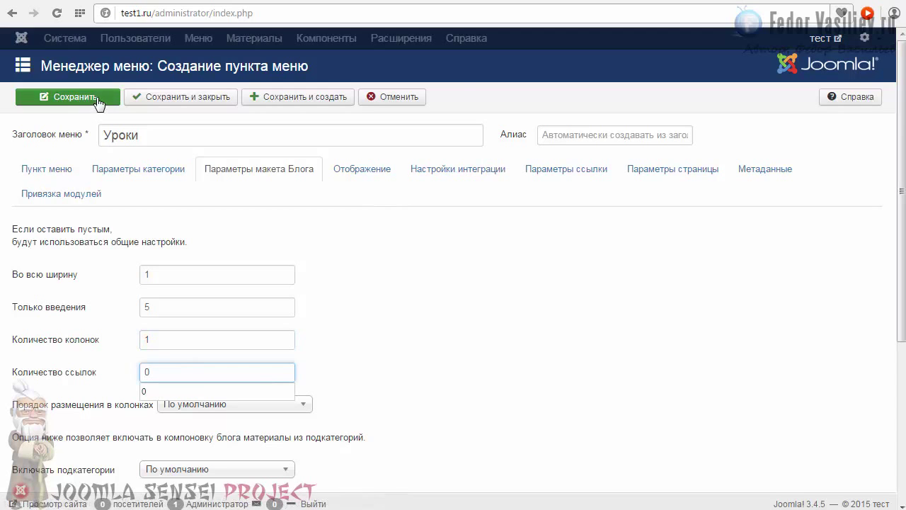
left_click(146, 95)
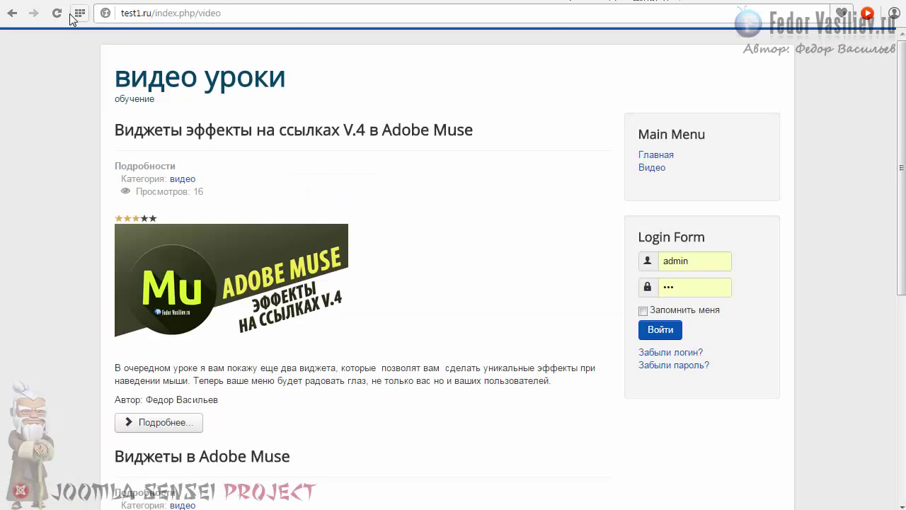
Step: Reload the site, open the Уроки page to examine its articles and tags, and return to Главная
left_click(57, 12)
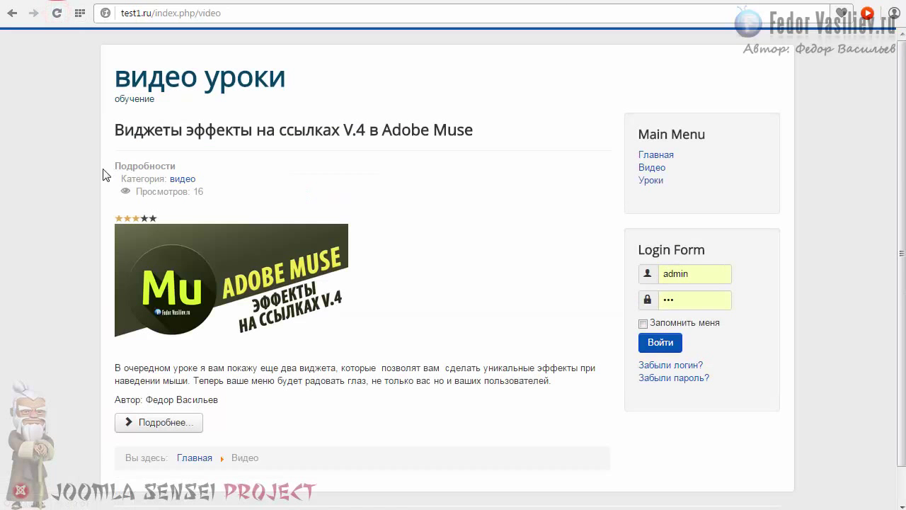
left_click(650, 182)
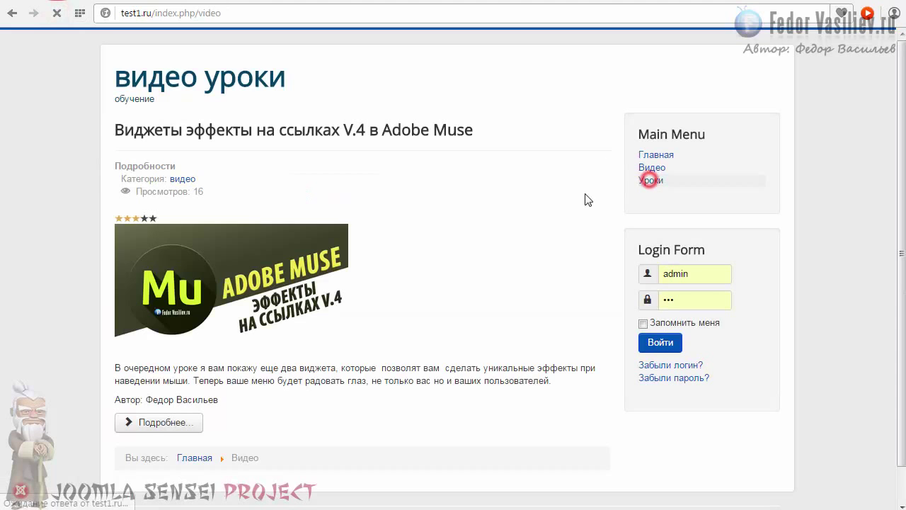
scroll(395, 197, "down", 1)
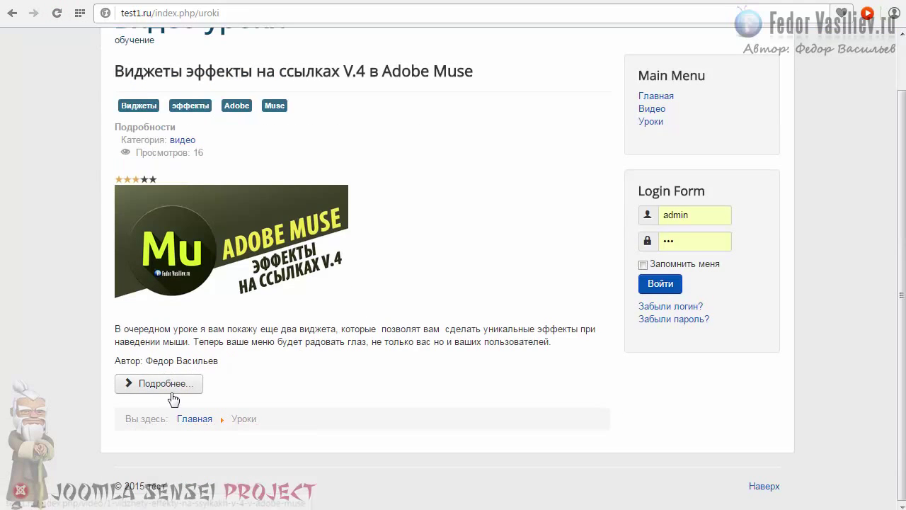
scroll(283, 354, "up", 1)
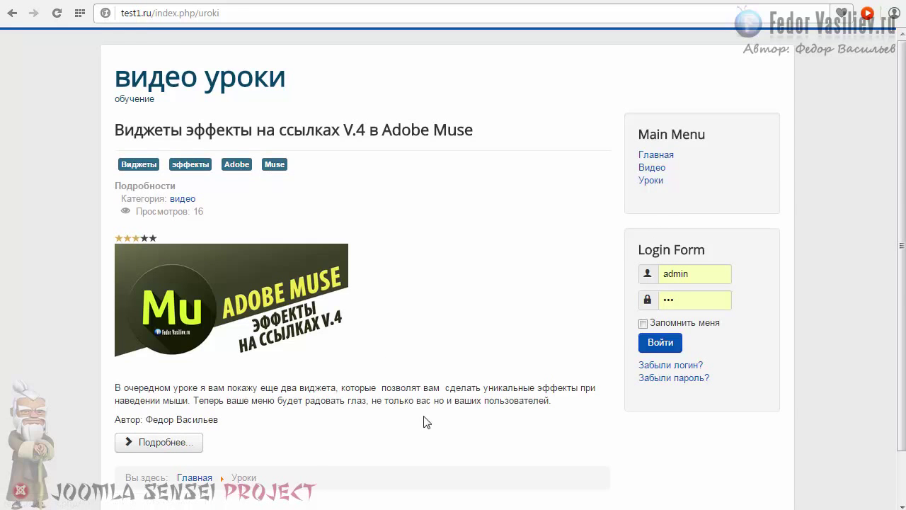
scroll(422, 417, "down", 1)
scroll(422, 415, "up", 1)
left_click(645, 154)
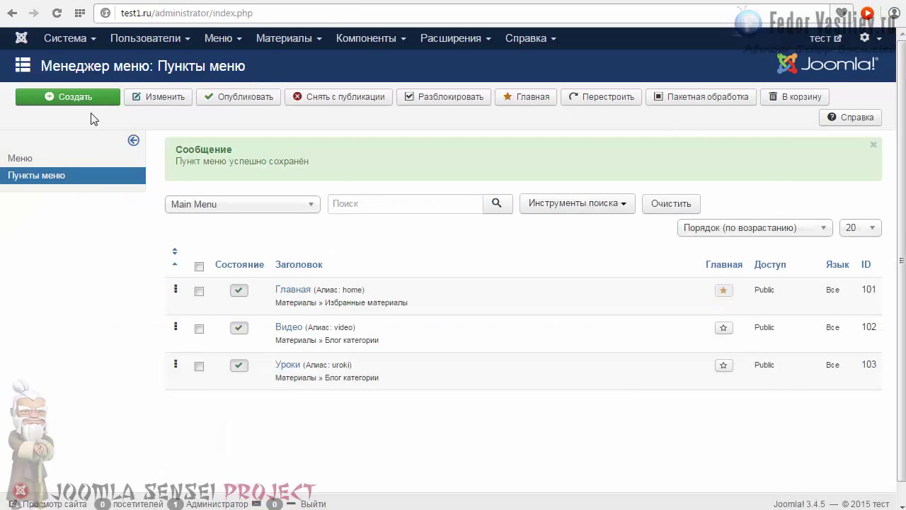
Step: Return to the administration and open the menu item Главная to check its menu item type, then close it
left_click(92, 98)
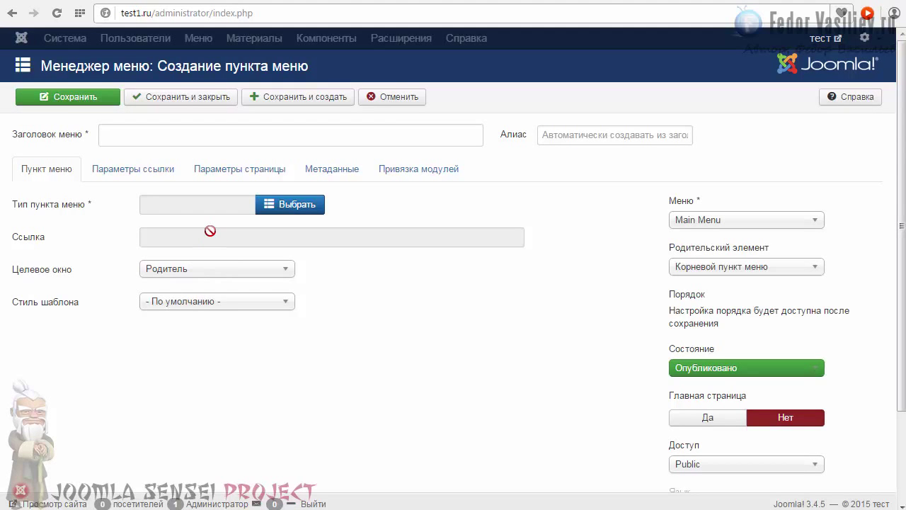
left_click(394, 97)
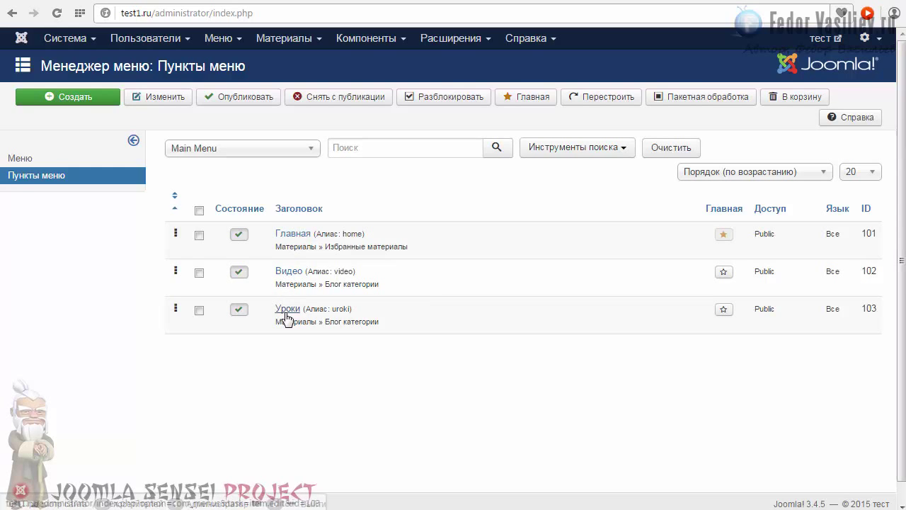
left_click(290, 234)
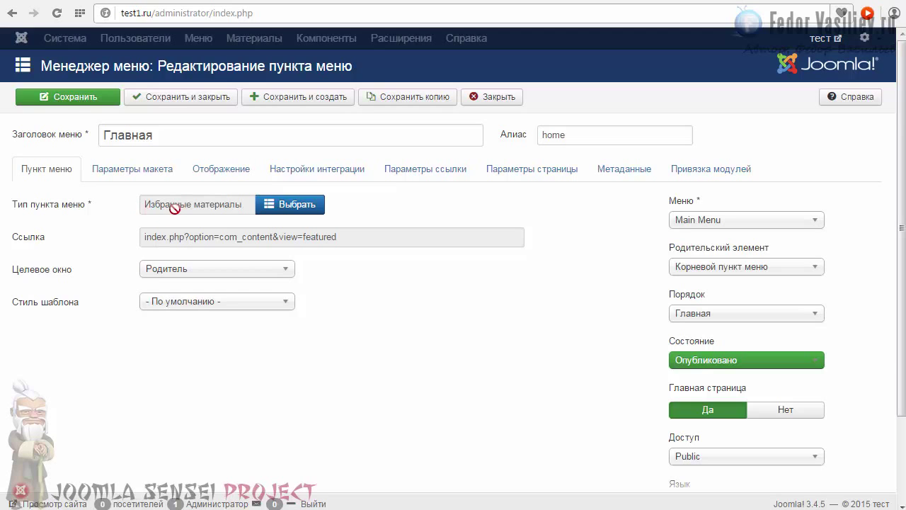
left_click(481, 101)
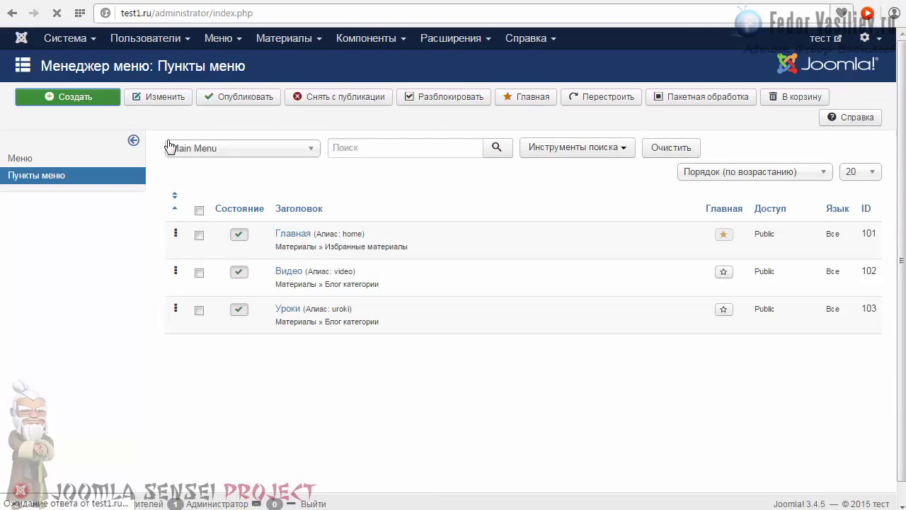
Step: Start a new menu item and examine the menu item types offered under Материалы
left_click(276, 204)
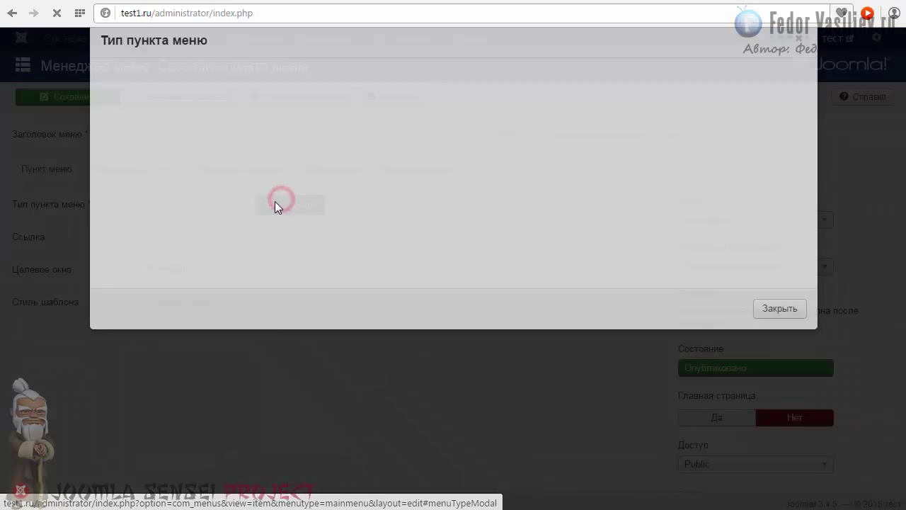
left_click(138, 162)
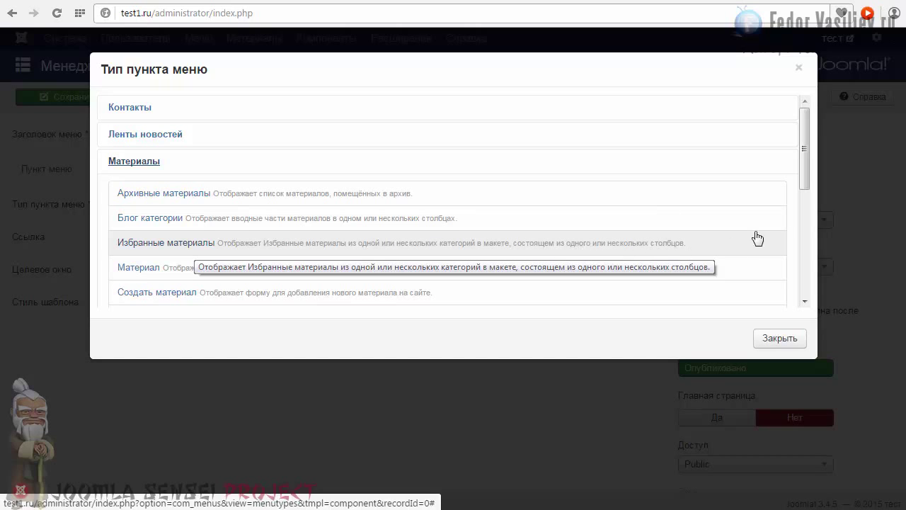
left_click(803, 178)
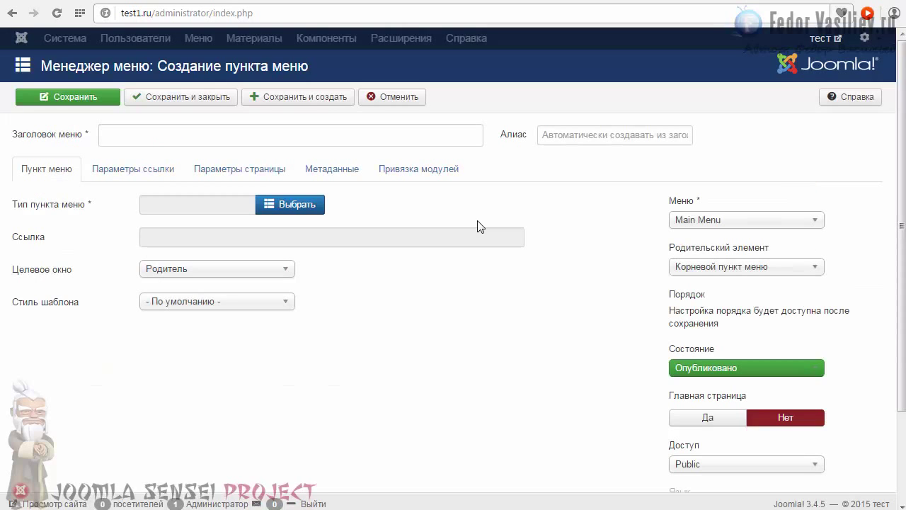
left_click(279, 214)
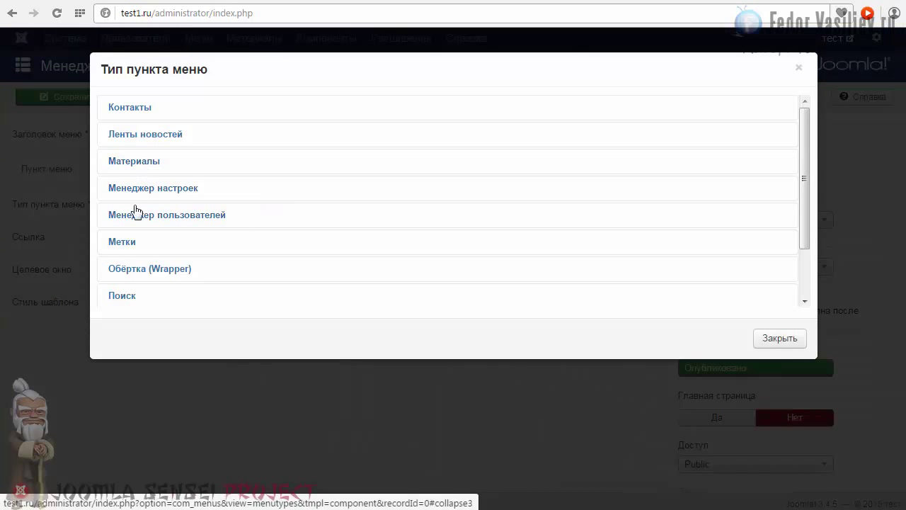
left_click(133, 163)
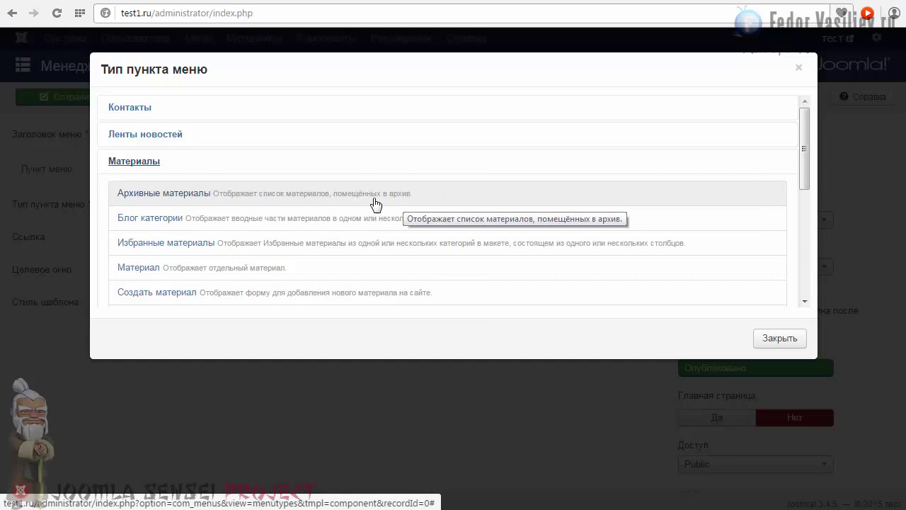
left_click_drag(805, 146, 805, 170)
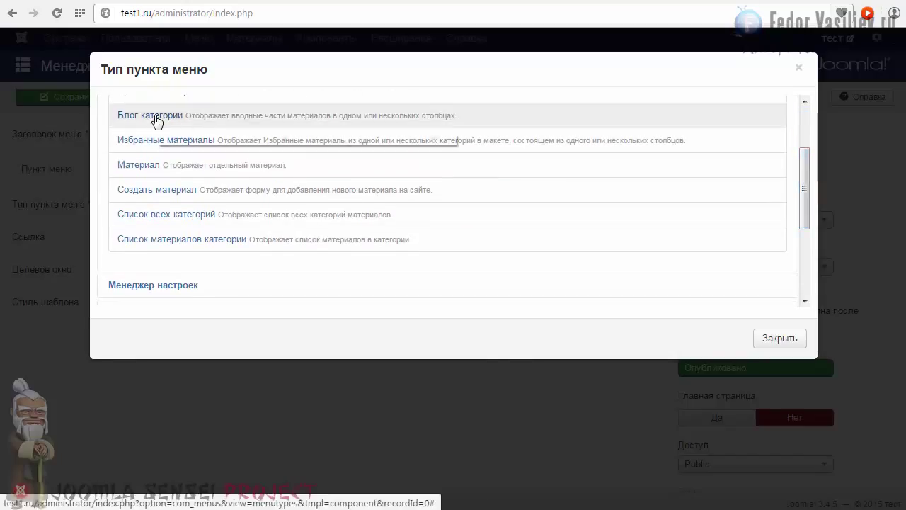
left_click_drag(802, 213, 803, 223)
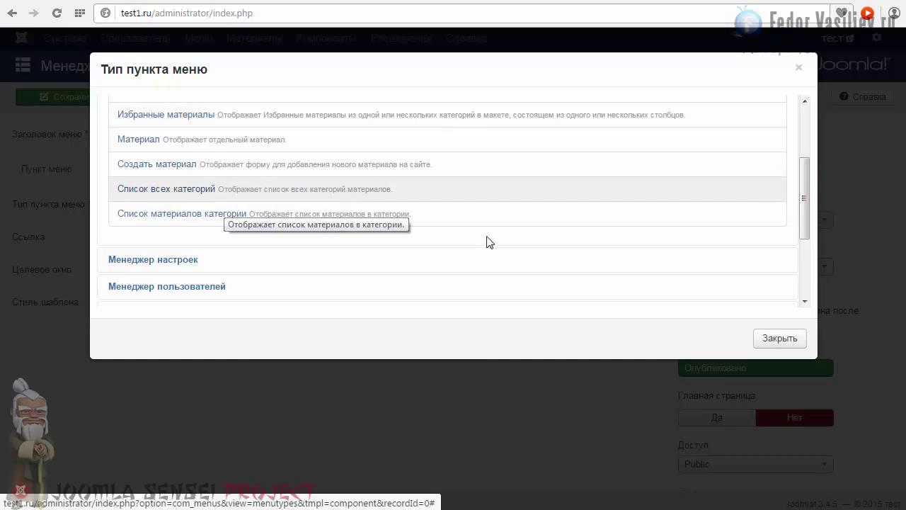
left_click_drag(804, 238, 809, 251)
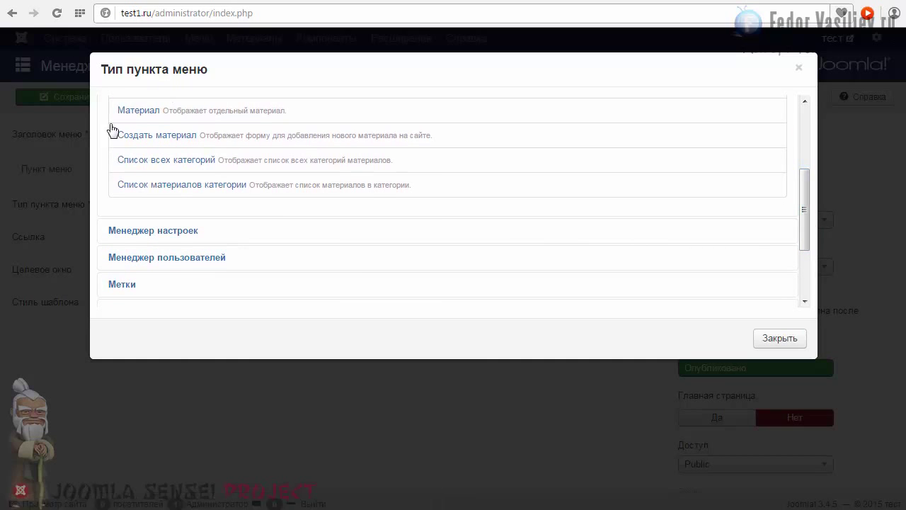